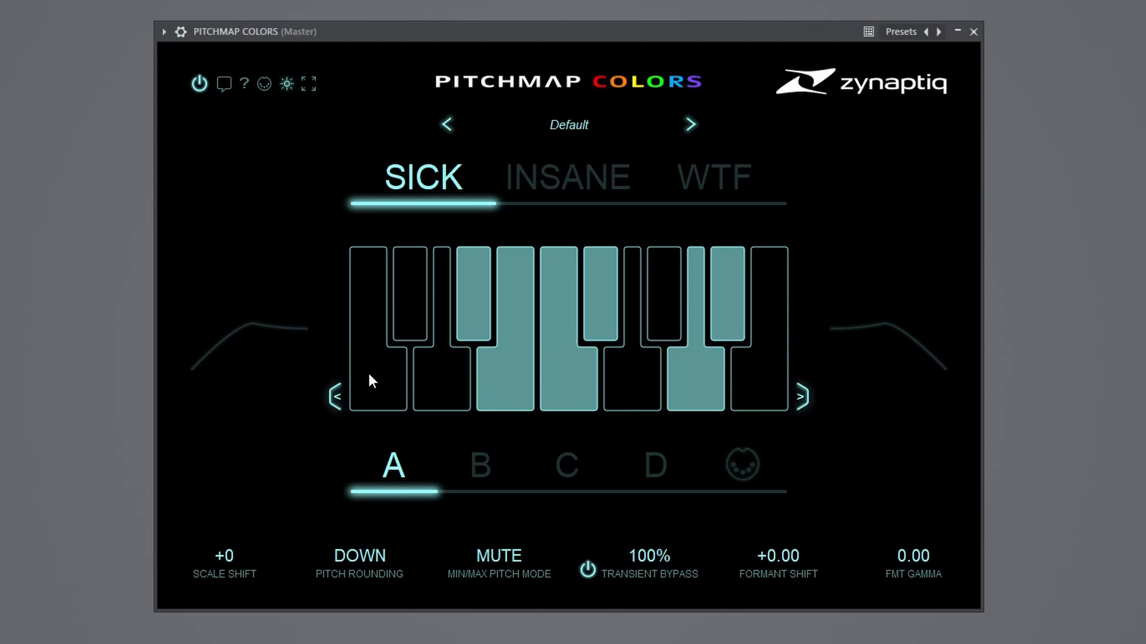
Step: Switch the active chord slot through B, C and D to MIDI input
{"action": "left_click", "coordinate": [480, 465]}
{"action": "left_click", "coordinate": [566, 465]}
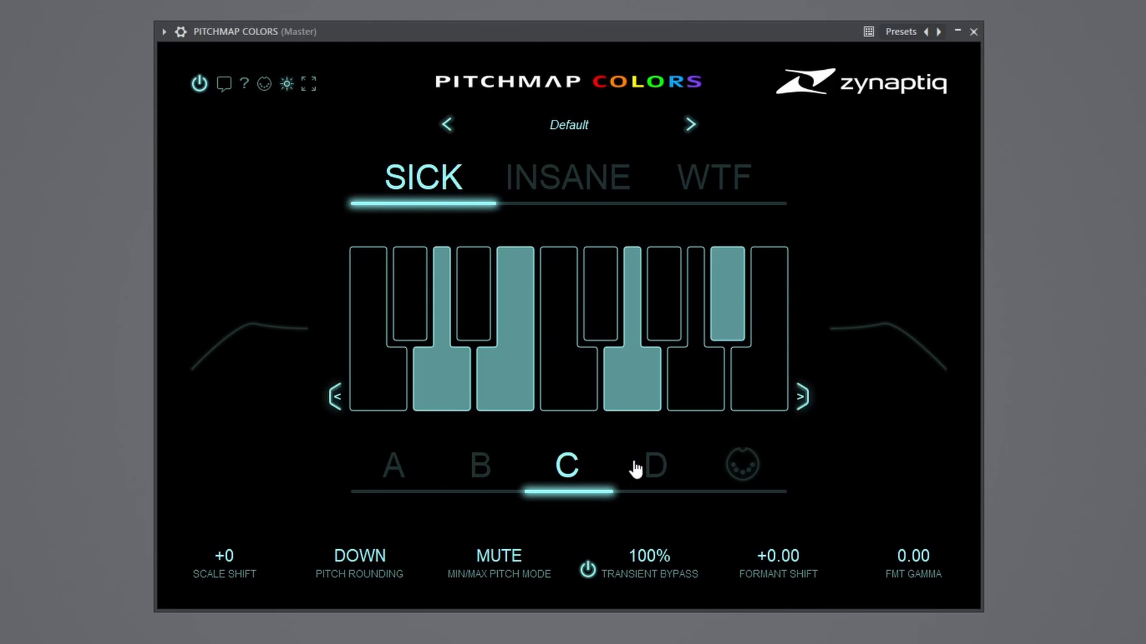
{"action": "left_click", "coordinate": [655, 467]}
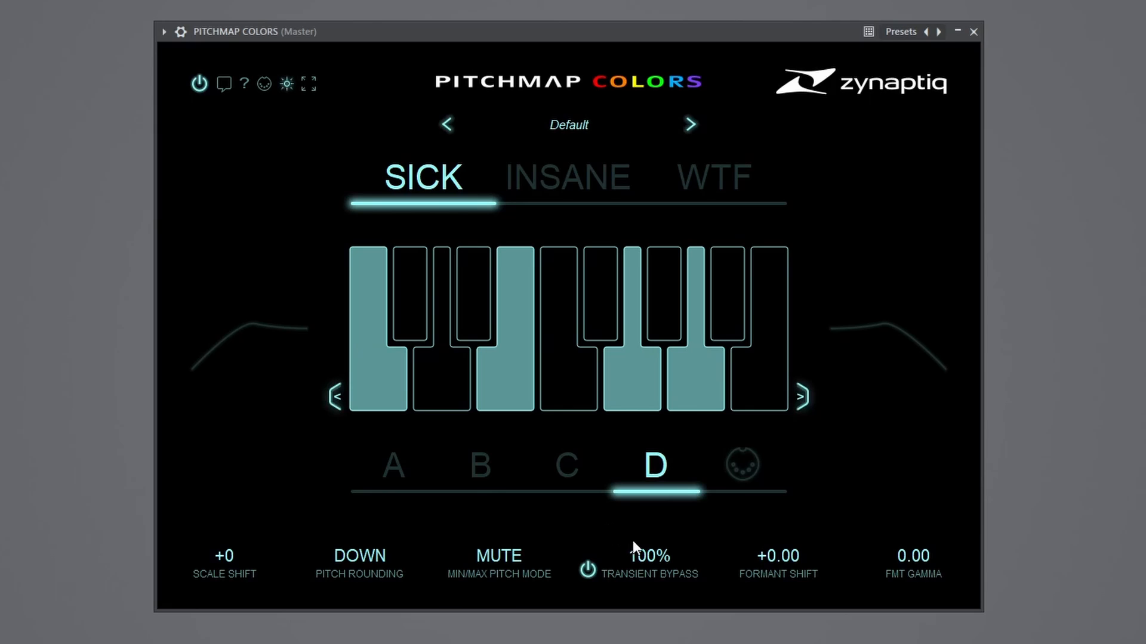
{"action": "left_click", "coordinate": [753, 496]}
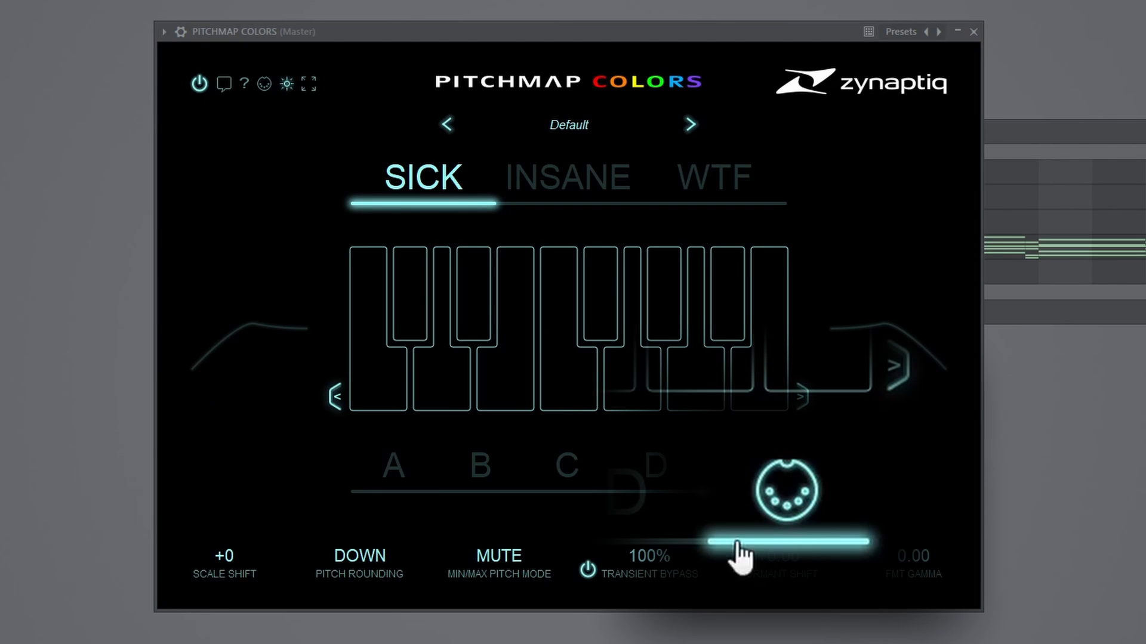
Step: Shift the selected notes of chord slot A up two steps and back down one step
{"action": "left_click", "coordinate": [798, 407]}
{"action": "left_click", "coordinate": [803, 401]}
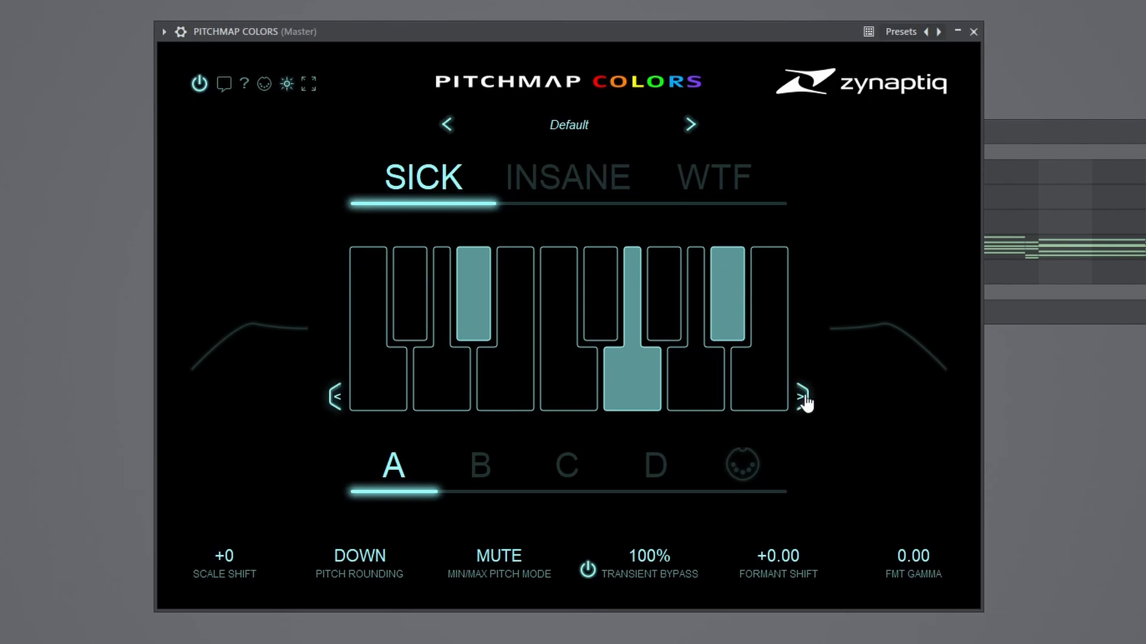
{"action": "left_click", "coordinate": [337, 396]}
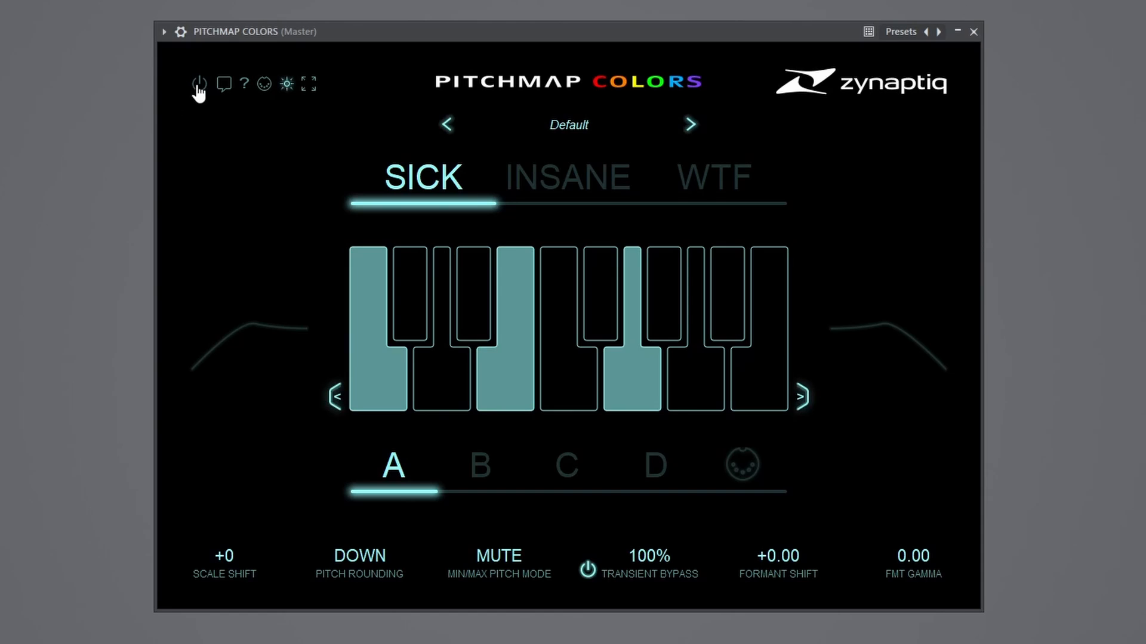
Step: Re-enable the plugin and switch the processing mode through INSANE to WTF
{"action": "left_click", "coordinate": [200, 89]}
{"action": "left_click", "coordinate": [564, 178]}
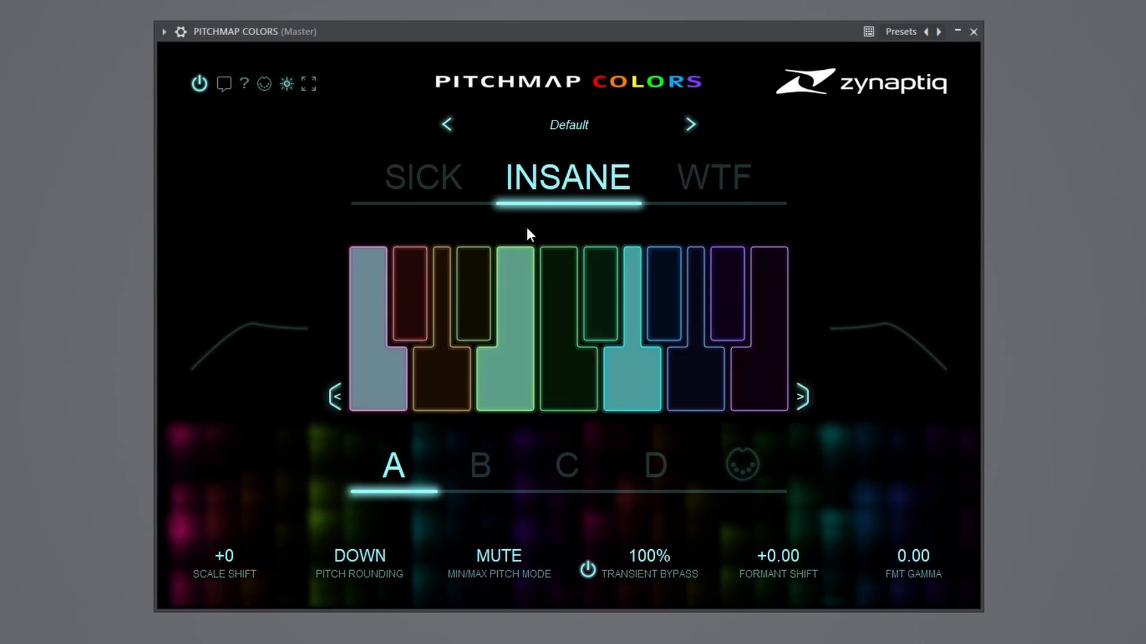
{"action": "left_click", "coordinate": [736, 192]}
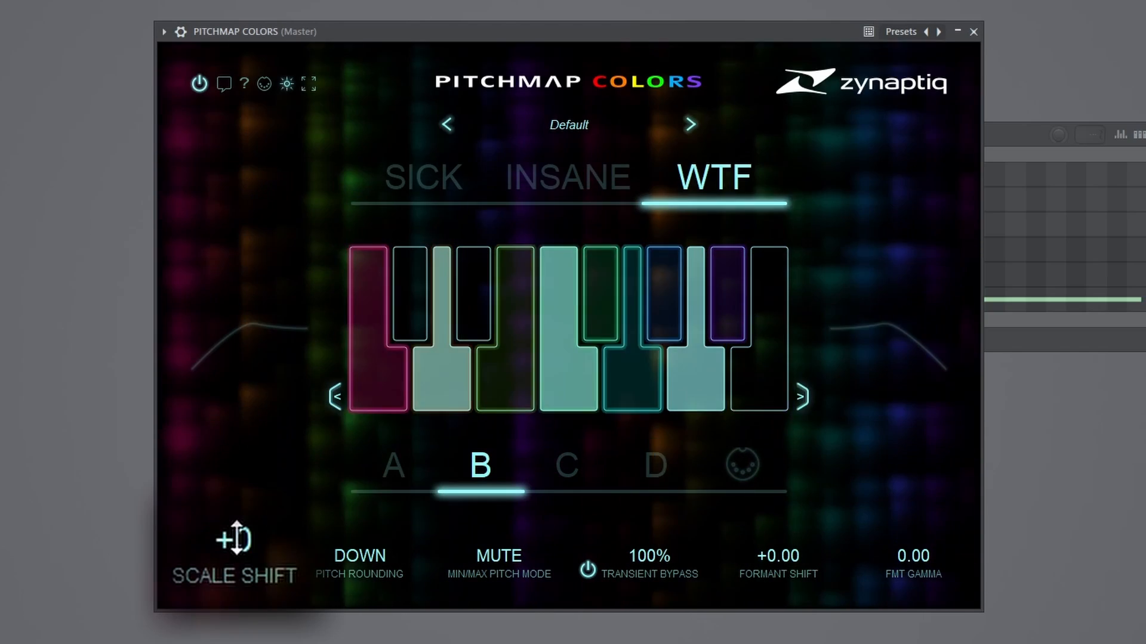
Step: Lower the scale shift to -24 and cycle the pitch rounding through UP and DOWN
{"action": "left_click_drag", "start_coordinate": [228, 555], "coordinate": [222, 632]}
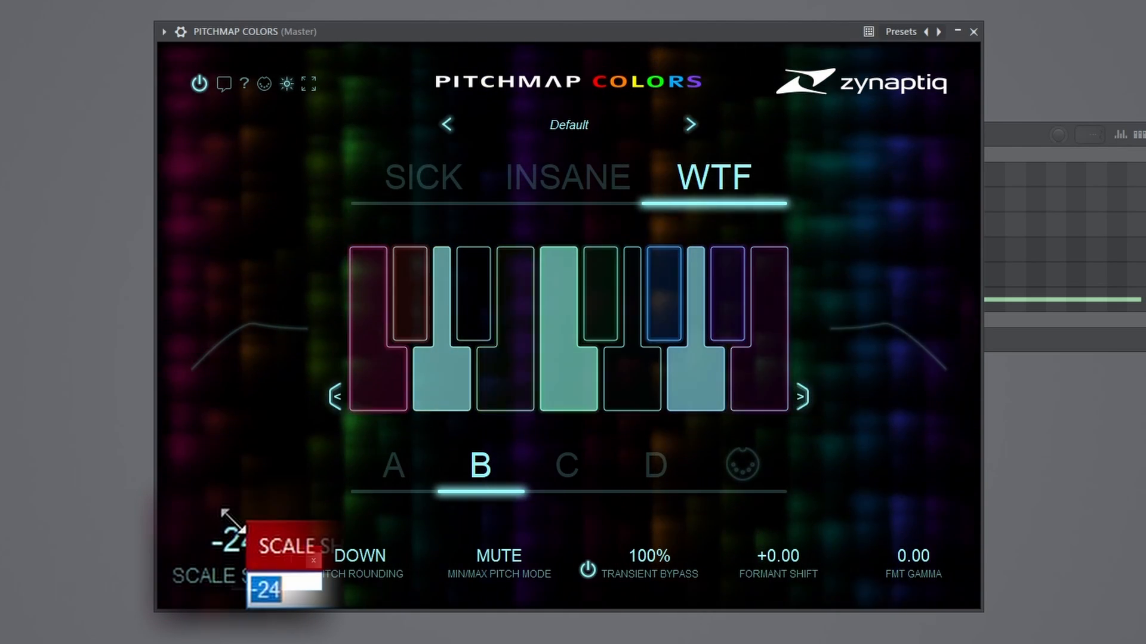
{"action": "left_click", "coordinate": [370, 576]}
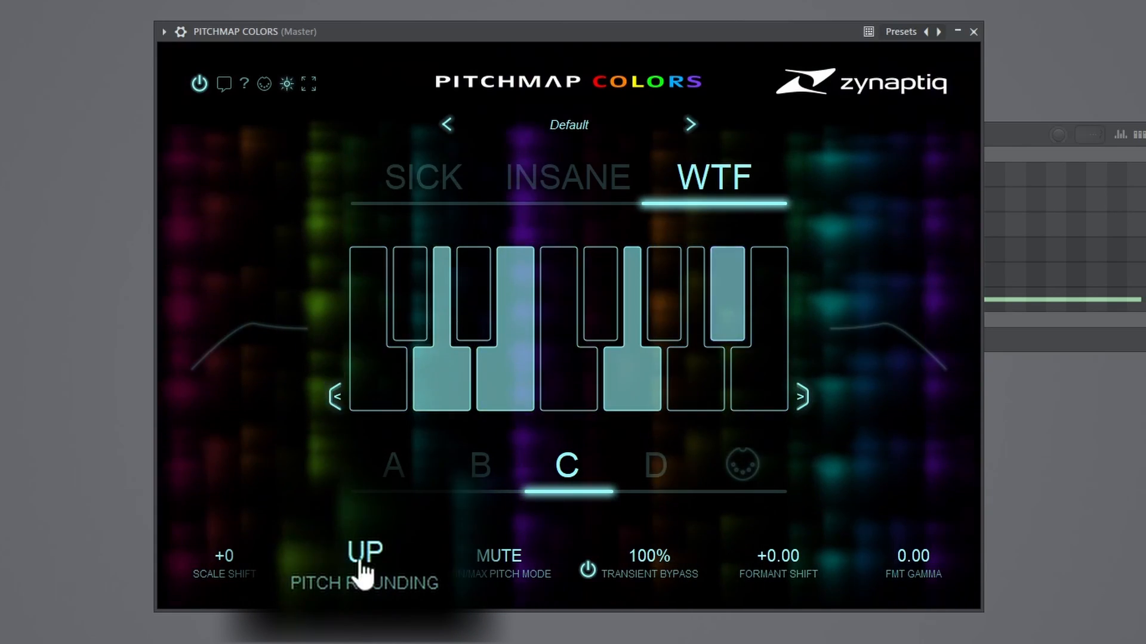
{"action": "left_click", "coordinate": [359, 576]}
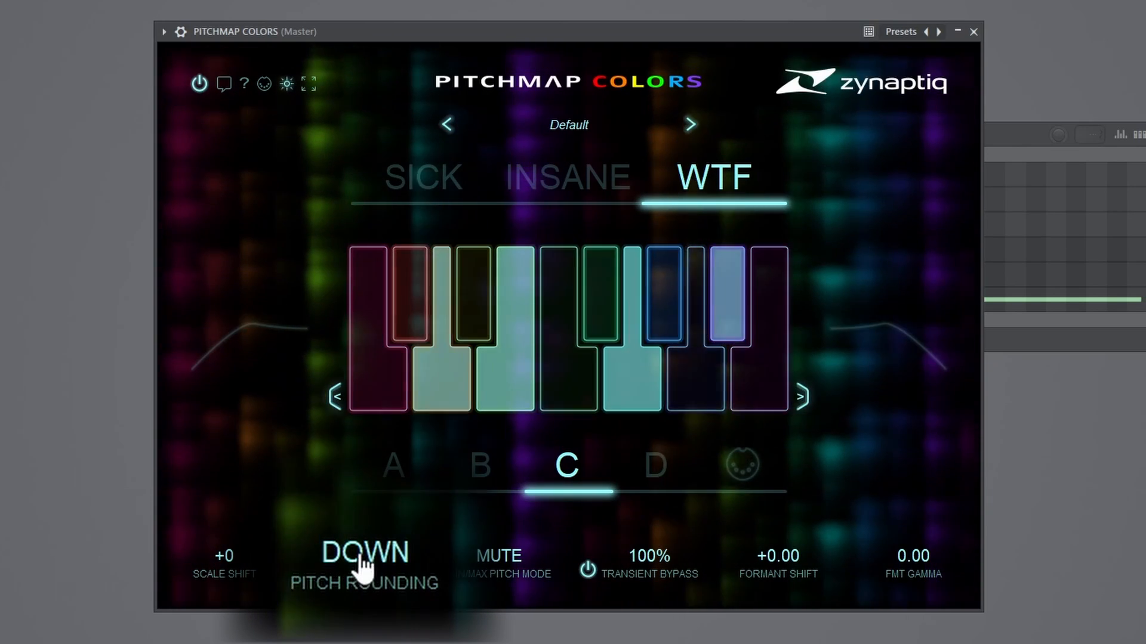
{"action": "left_click", "coordinate": [360, 574]}
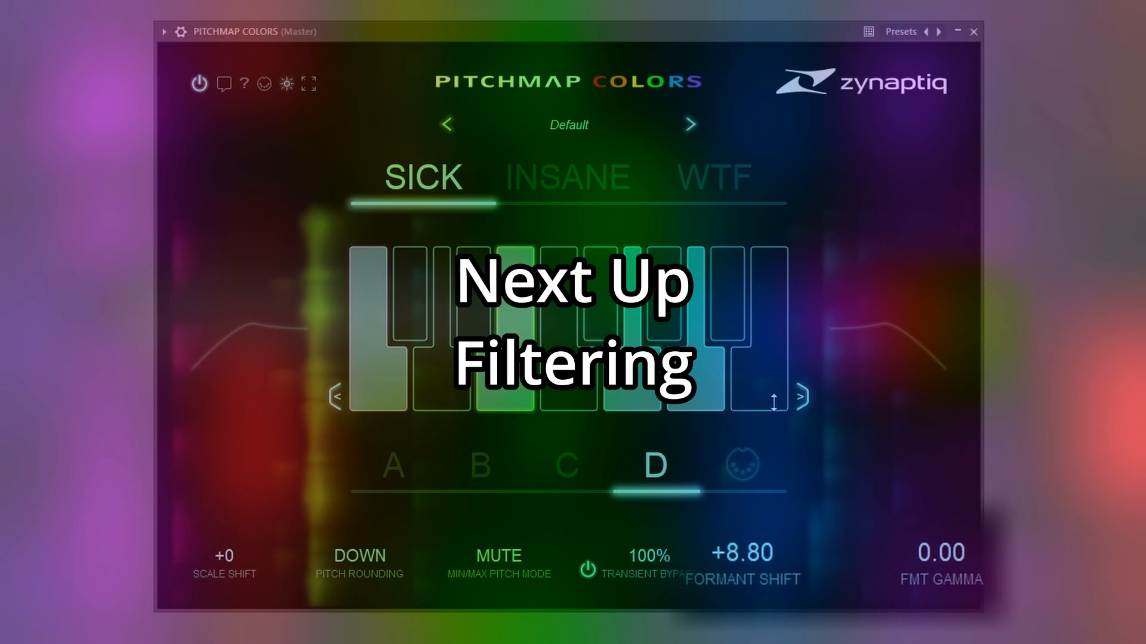
Step: Lower the formant shift and adjust the FMT gamma
{"action": "left_click_drag", "start_coordinate": [770, 324], "coordinate": [744, 643]}
{"action": "left_click_drag", "start_coordinate": [939, 553], "coordinate": [932, 597]}
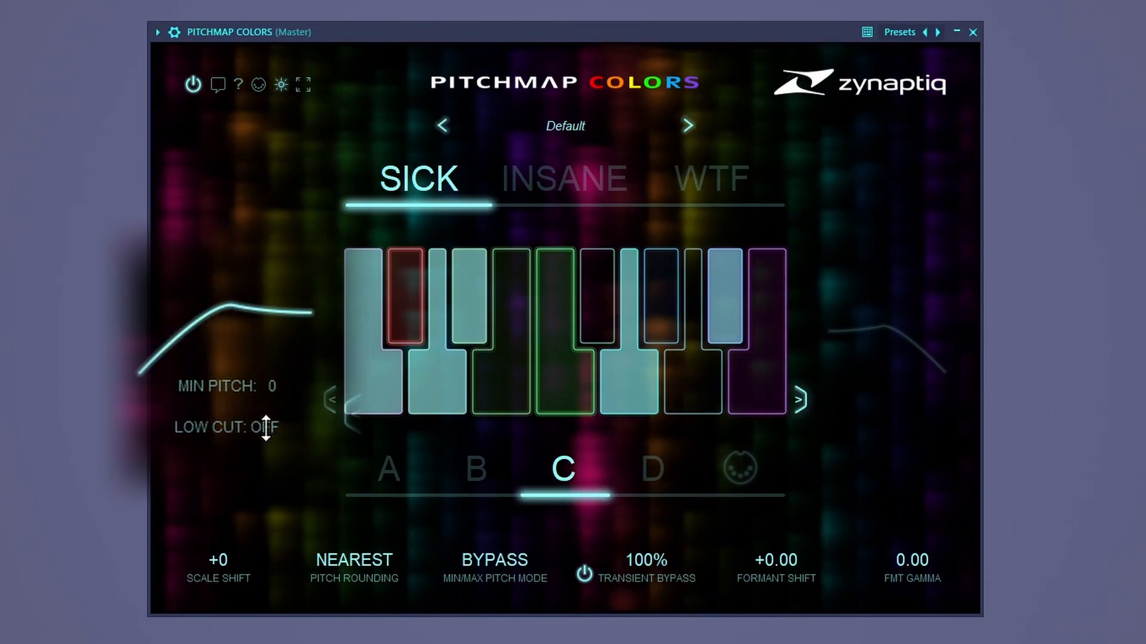
Step: Sweep the low cut filter and raise the min pitch above 32
{"action": "left_click_drag", "start_coordinate": [263, 427], "coordinate": [245, 133]}
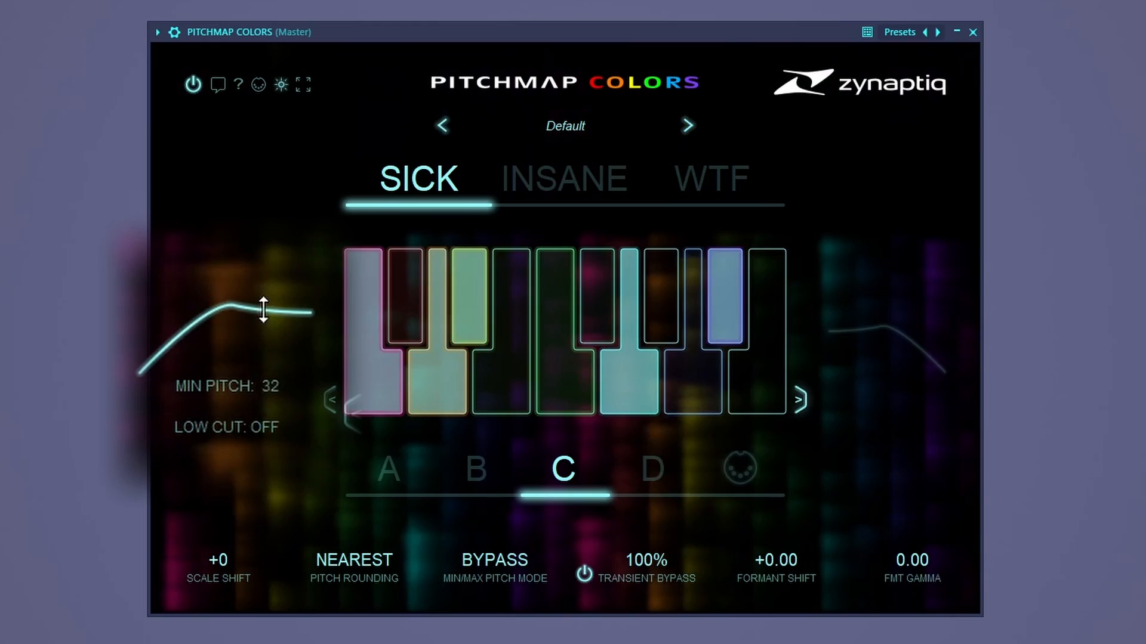
{"action": "left_click_drag", "start_coordinate": [263, 309], "coordinate": [258, 238]}
Step: Toggle the min/max pitch mode between BYPASS and MUTE, readjust the min pitch, and leave the mode on MUTE
{"action": "left_click", "coordinate": [492, 573]}
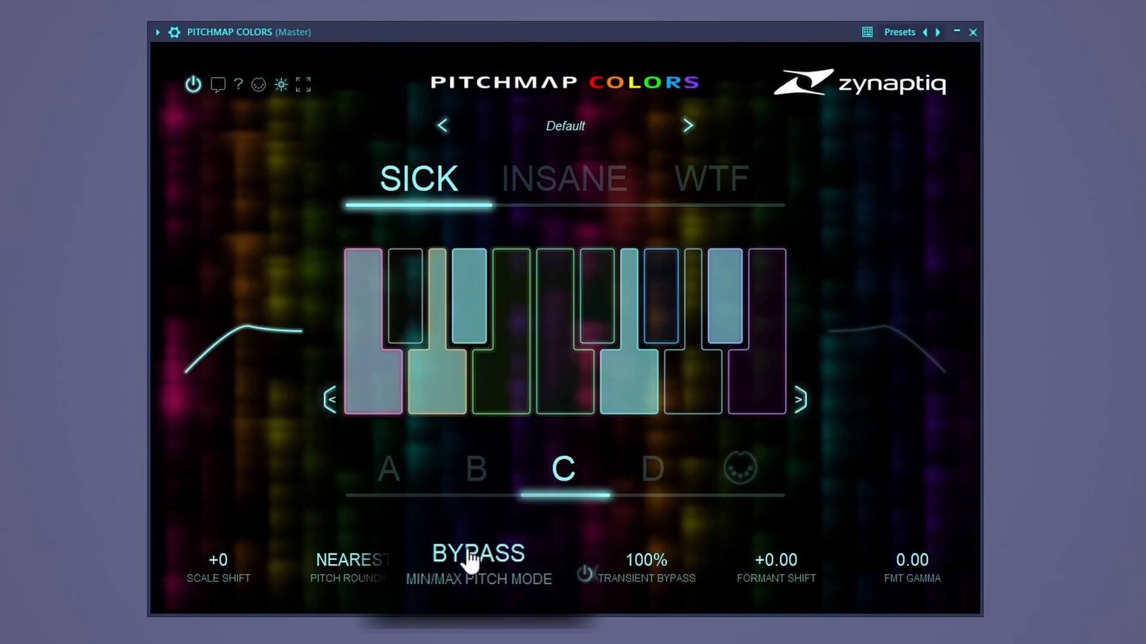
{"action": "left_click", "coordinate": [481, 558]}
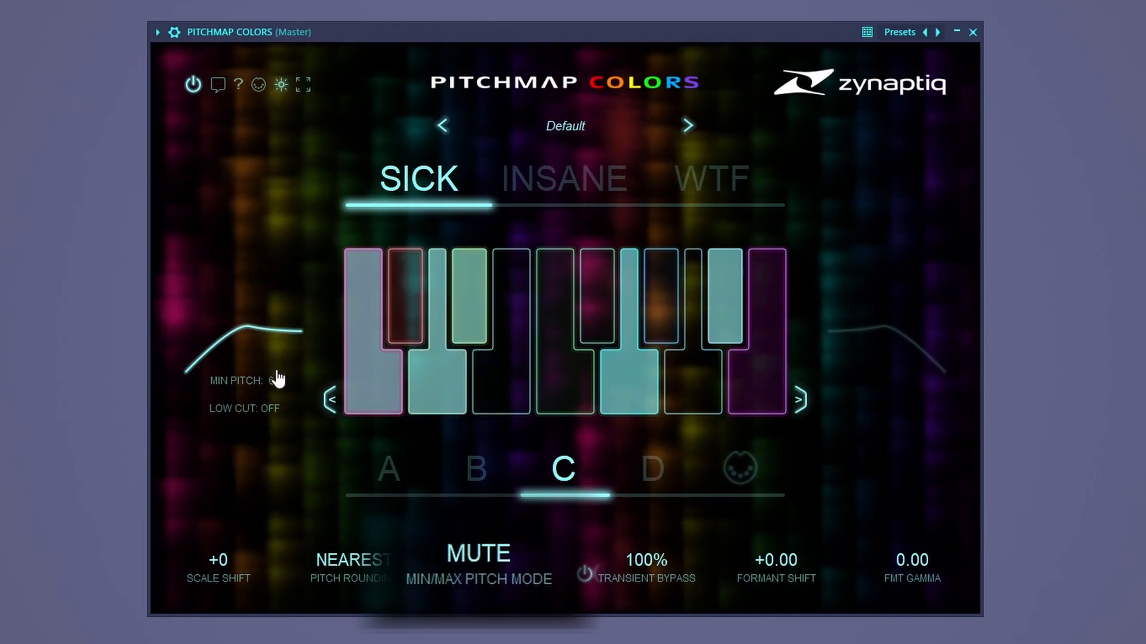
{"action": "left_click_drag", "start_coordinate": [274, 378], "coordinate": [276, 436]}
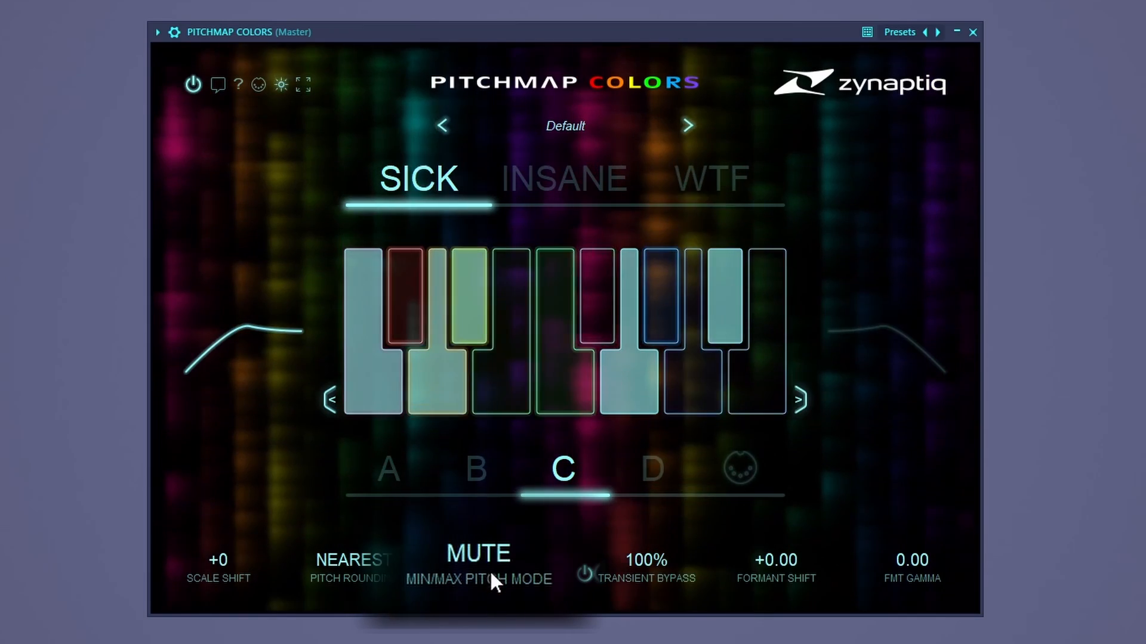
{"action": "left_click", "coordinate": [488, 570]}
{"action": "left_click", "coordinate": [488, 570]}
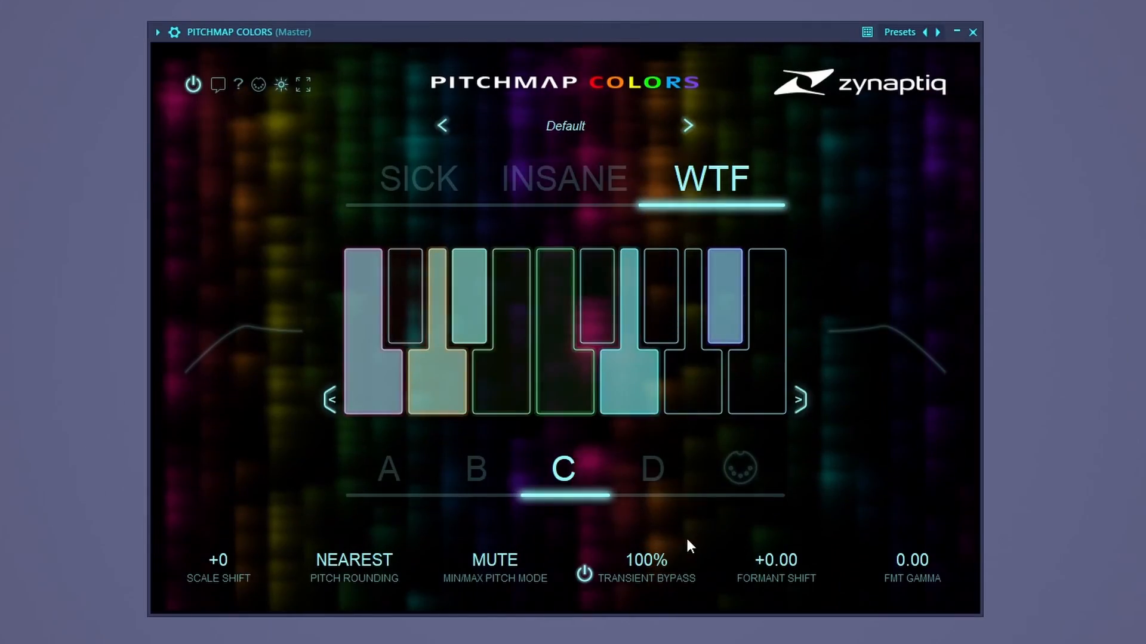
Step: Load the factory preset Mid-Range Filter Chords and compare it with the bypassed sound
{"action": "left_click", "coordinate": [1064, 122]}
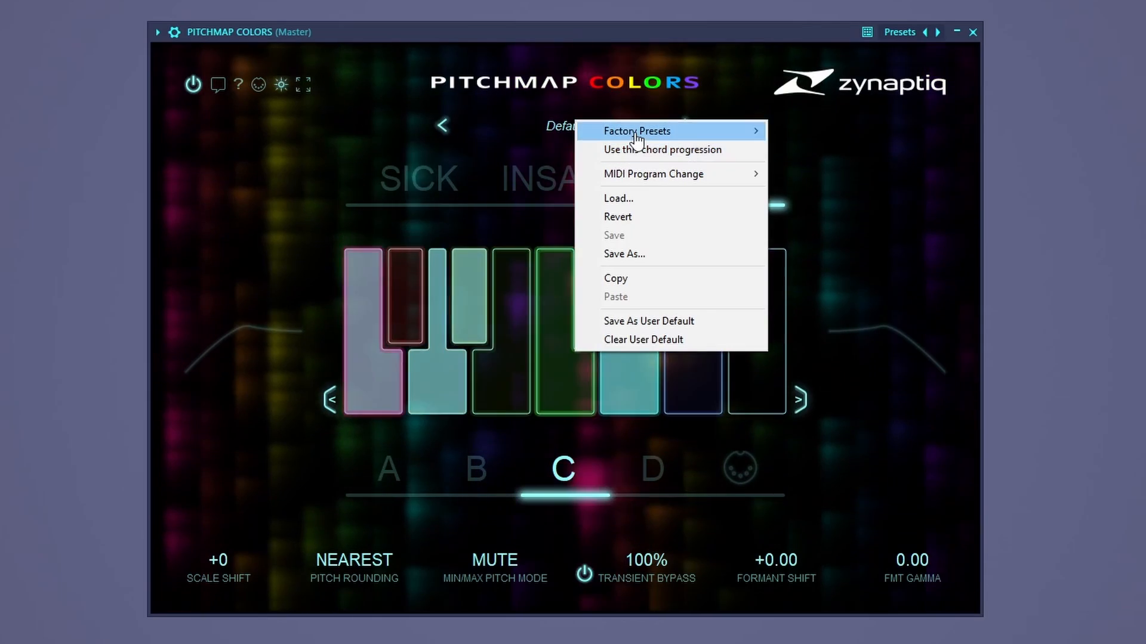
{"action": "left_click", "coordinate": [688, 124]}
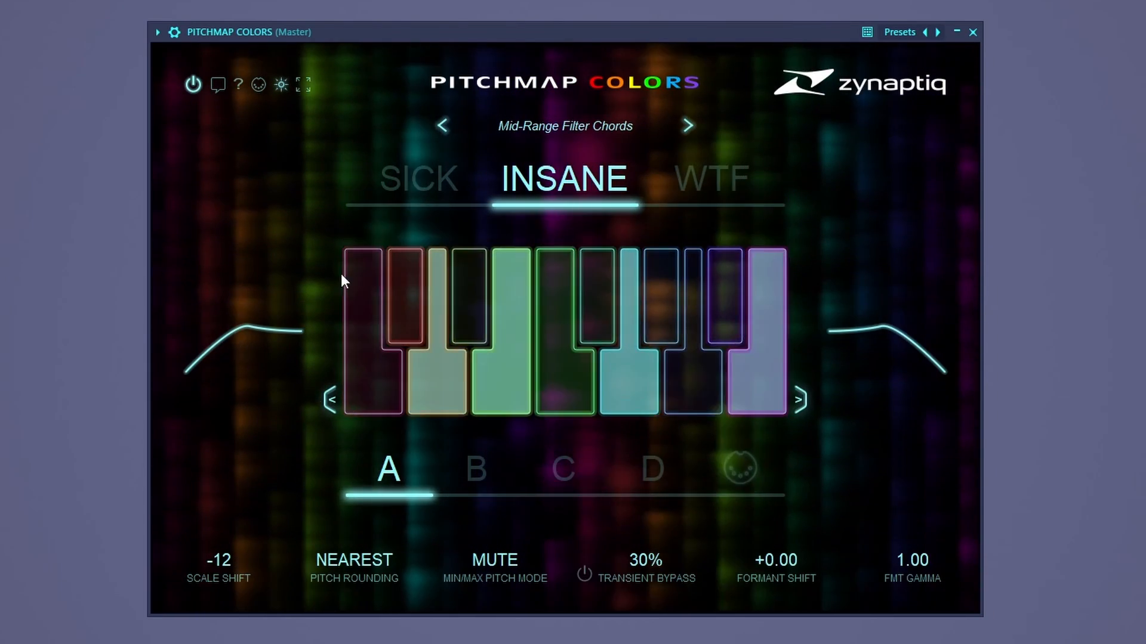
{"action": "left_click", "coordinate": [193, 84]}
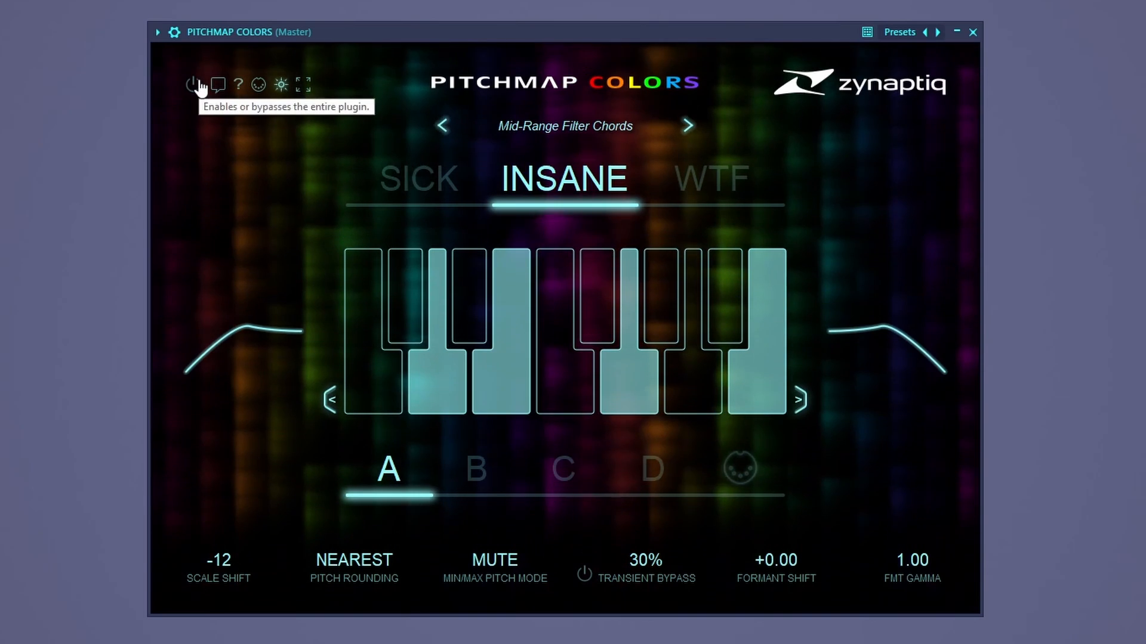
{"action": "left_click", "coordinate": [200, 86]}
Step: Load the Mid-Range Gamma preset and toggle the plugin bypass to compare the processed and dry sound
{"action": "left_click", "coordinate": [687, 125]}
{"action": "left_click", "coordinate": [200, 88]}
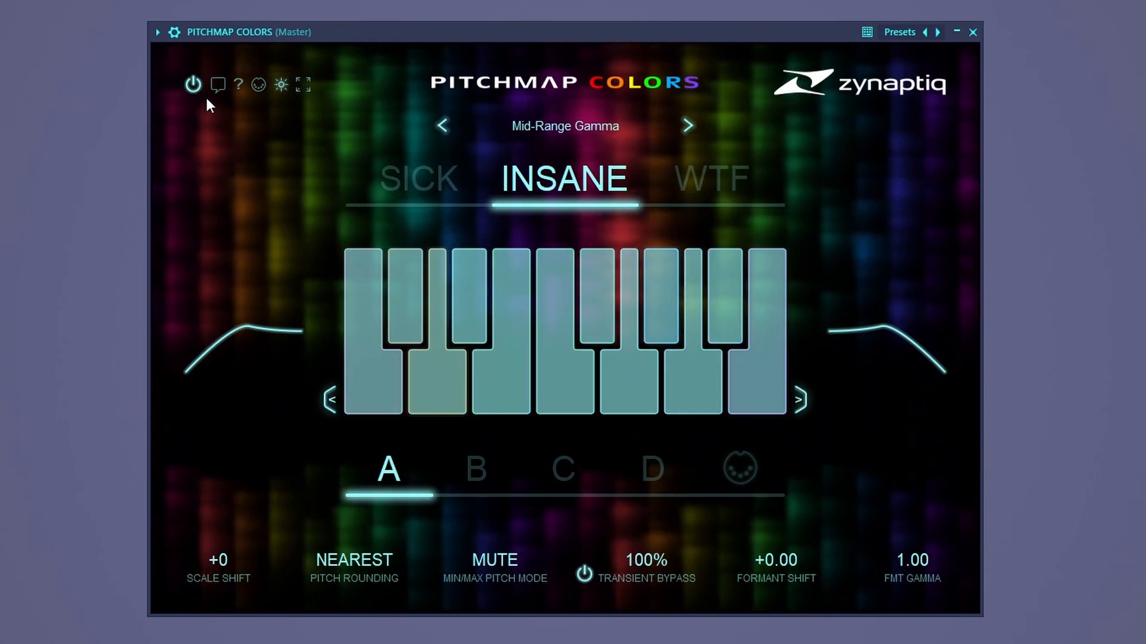
{"action": "left_click", "coordinate": [198, 88]}
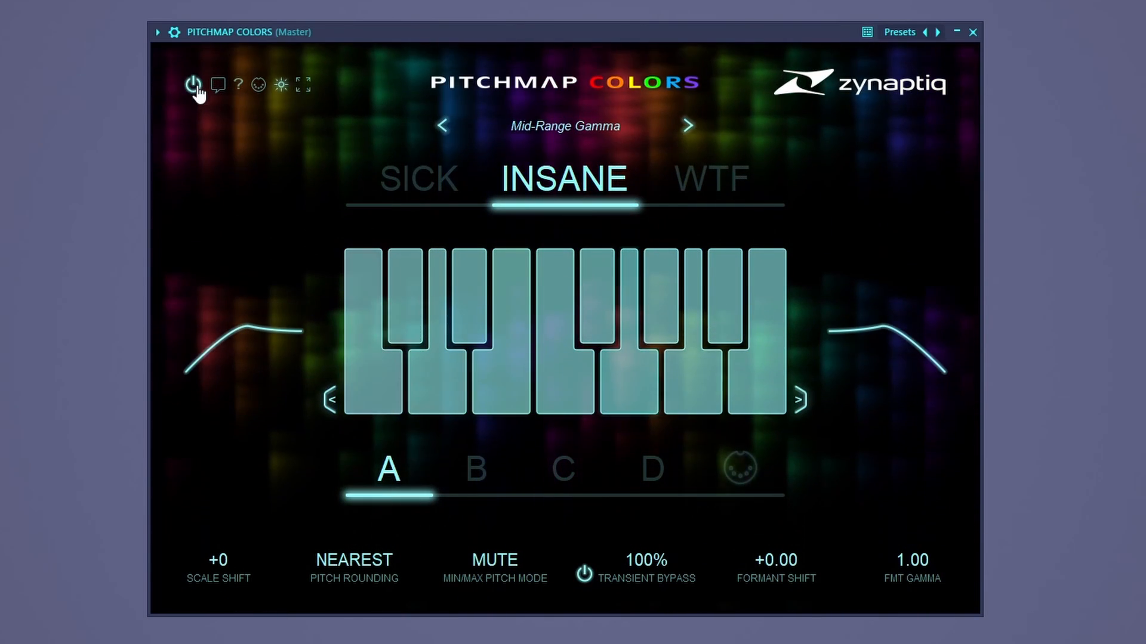
{"action": "left_click", "coordinate": [197, 88]}
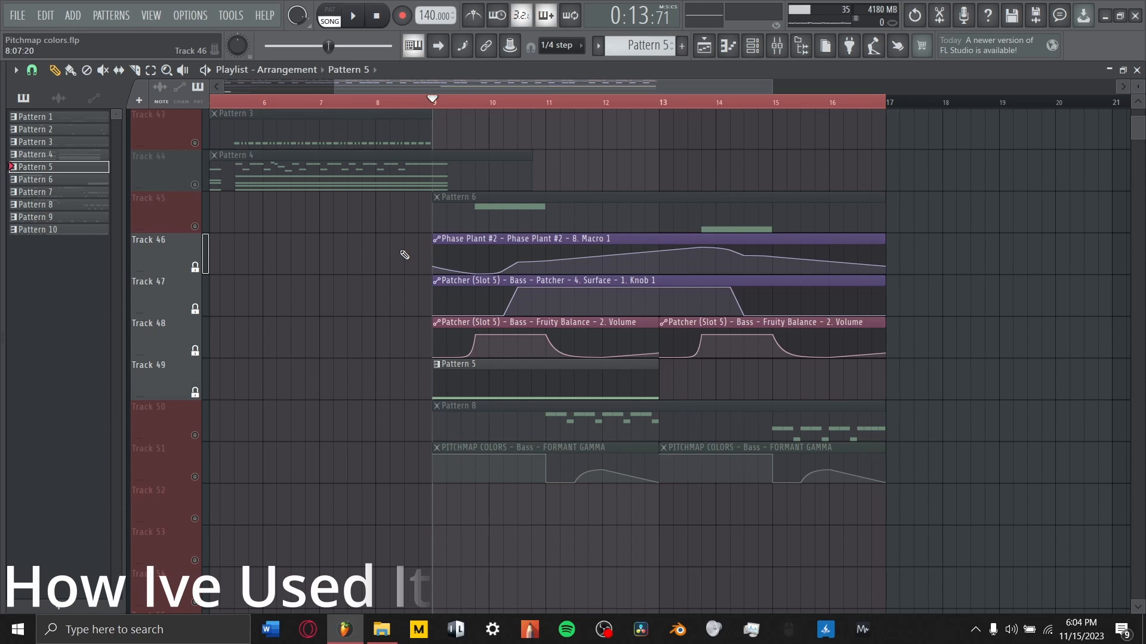
Step: Open the Vital #2 bass from the channel rack and examine its effects and oscillator settings
{"action": "scroll", "coordinate": [404, 255], "scroll_direction": "down", "scroll_amount": 3}
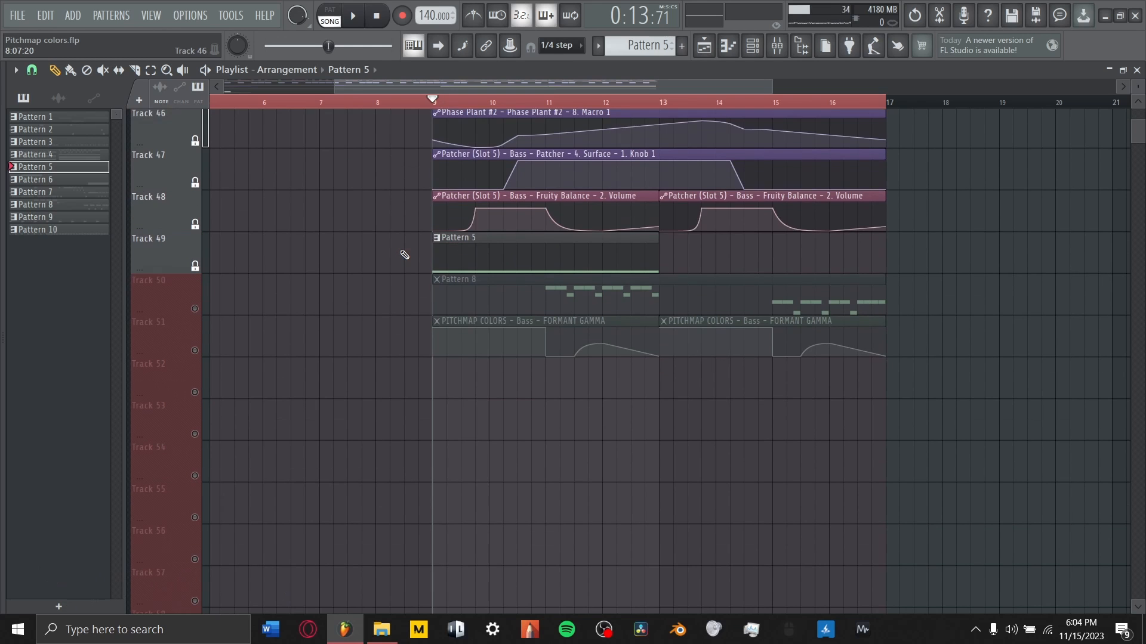
{"action": "scroll", "coordinate": [404, 255], "scroll_direction": "up", "scroll_amount": 5}
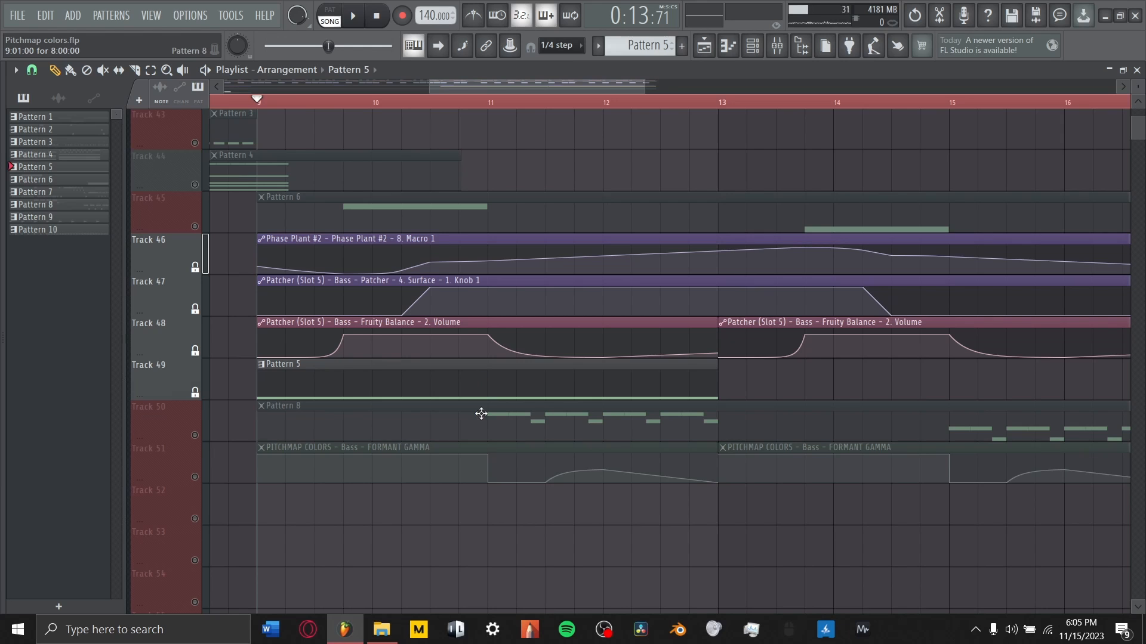
{"action": "left_click", "coordinate": [753, 48]}
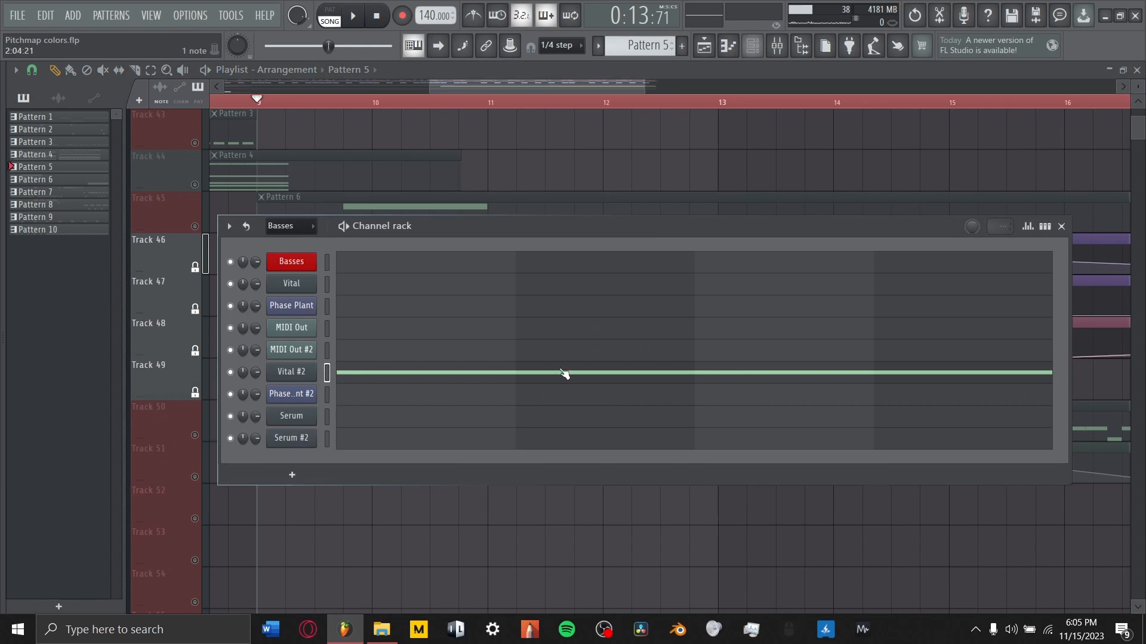
{"action": "left_click", "coordinate": [285, 379]}
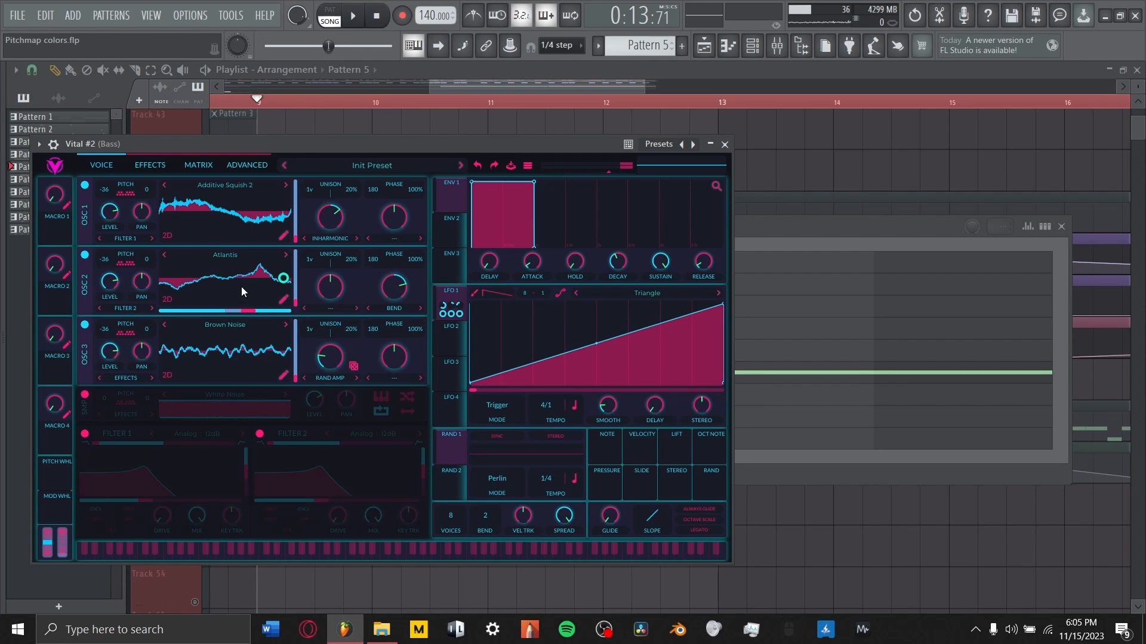
{"action": "left_click", "coordinate": [147, 169]}
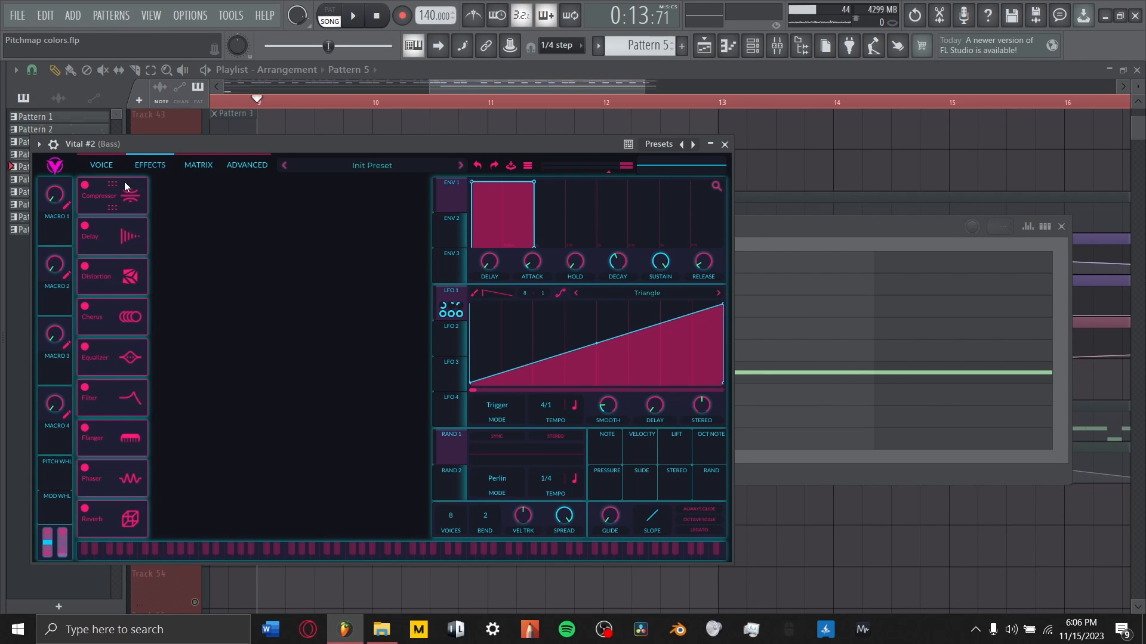
{"action": "left_click", "coordinate": [102, 171]}
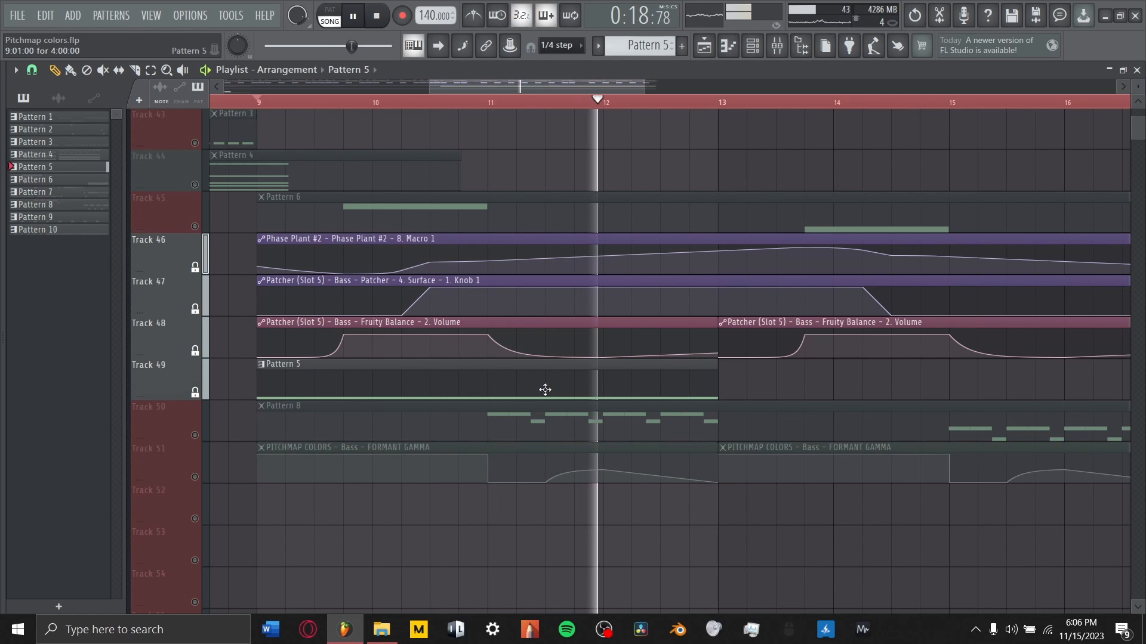
Step: Stop the playback and unmute Track 45, which holds Pattern 6
{"action": "key", "text": "space"}
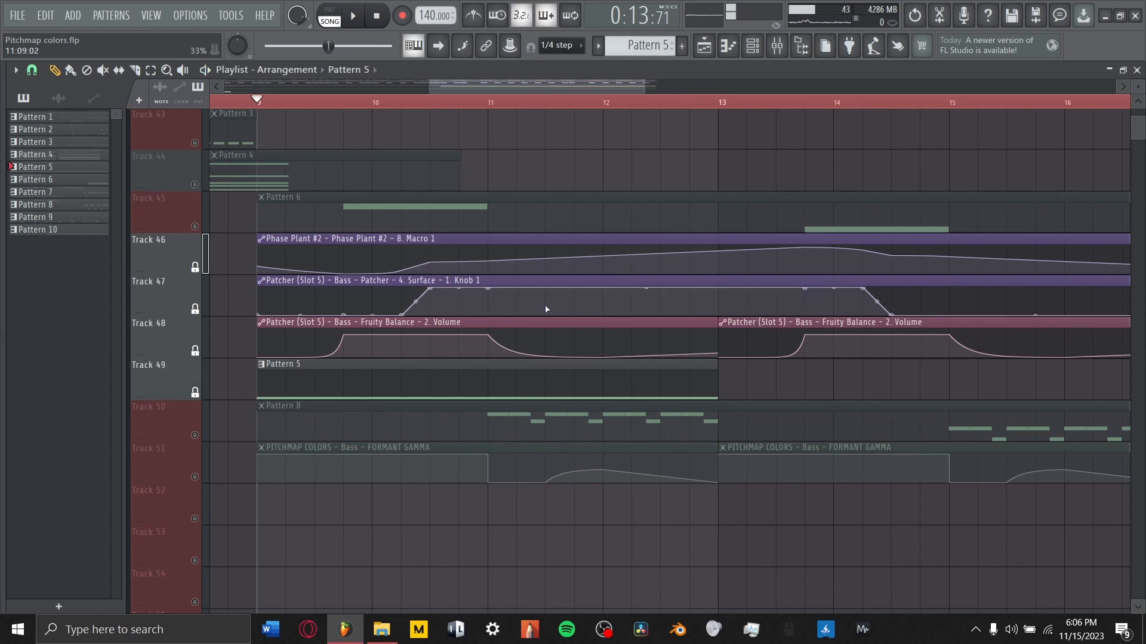
{"action": "left_click_drag", "start_coordinate": [499, 92], "coordinate": [506, 92]}
{"action": "left_click", "coordinate": [195, 227]}
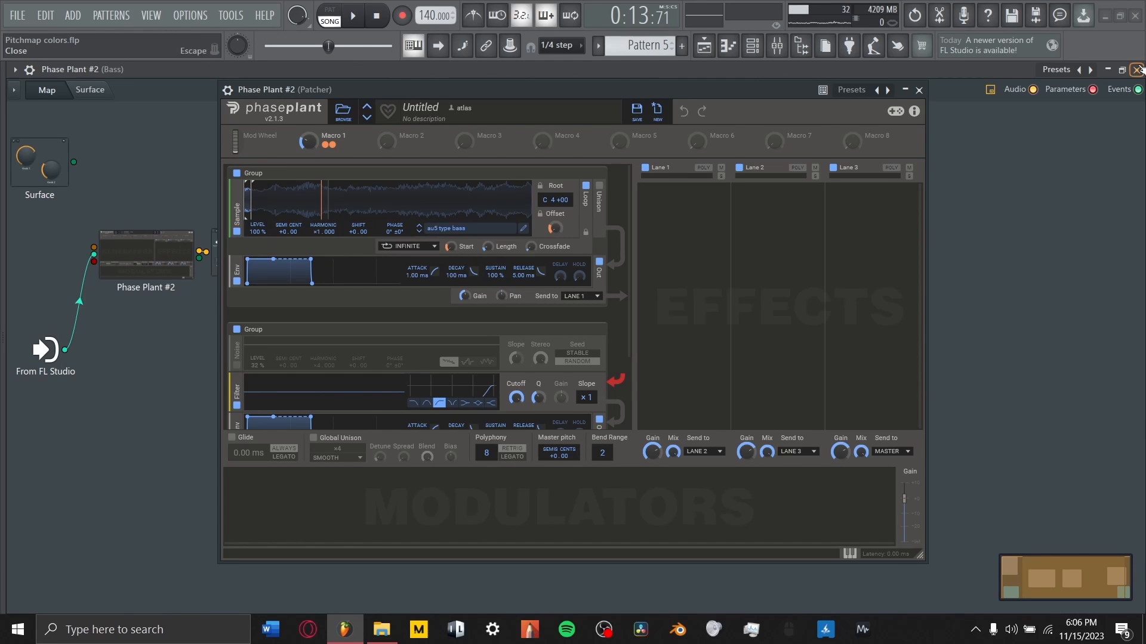
Step: Inspect the Patcher map and synth settings of Phase Plant #2, and close its windows and the channel rack
{"action": "left_click", "coordinate": [1136, 70]}
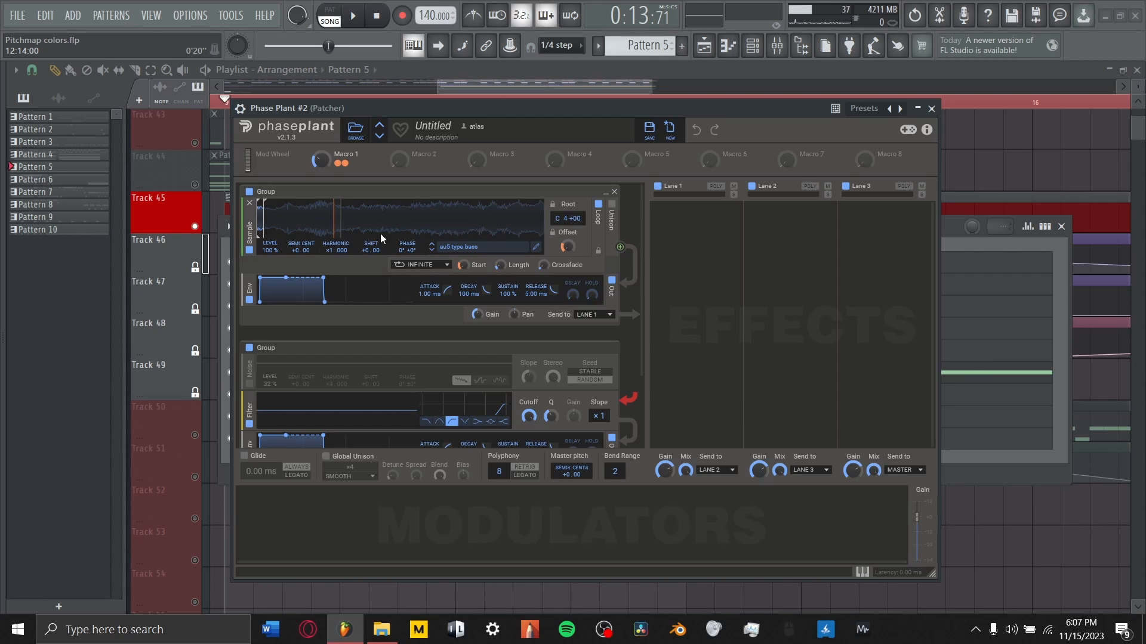
{"action": "key", "text": "Escape"}
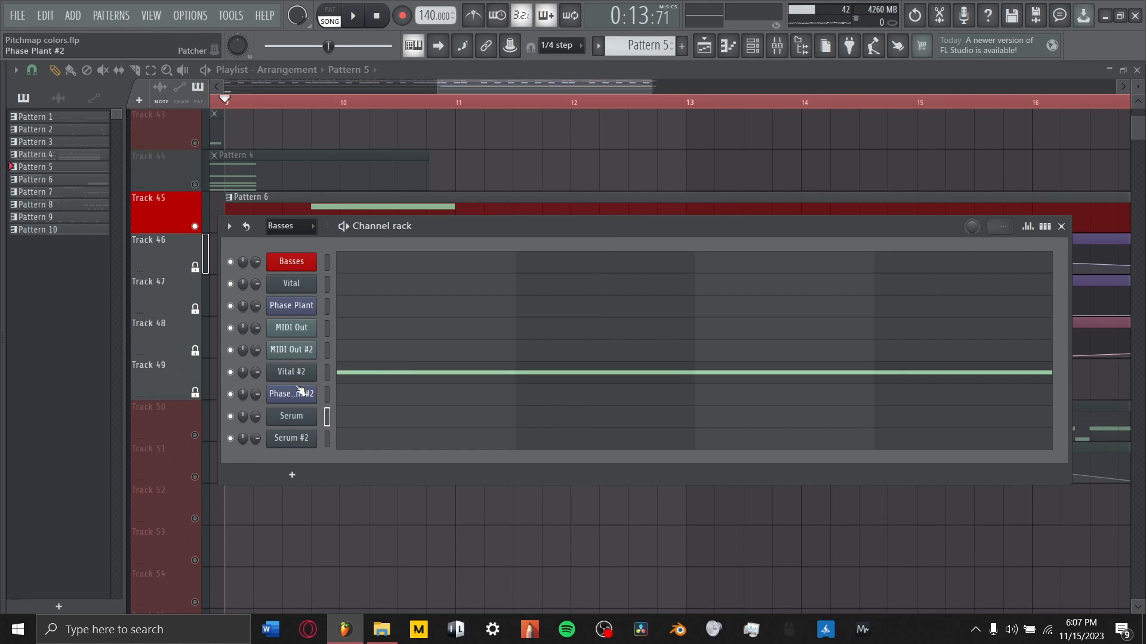
{"action": "left_click", "coordinate": [299, 392]}
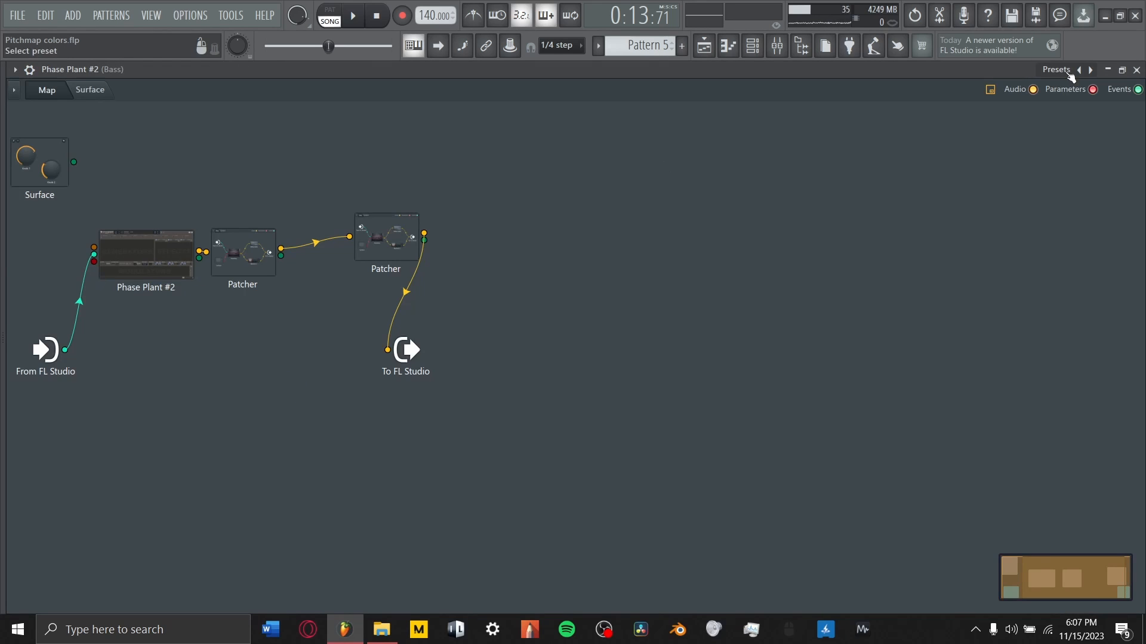
{"action": "left_click", "coordinate": [1135, 70]}
{"action": "left_click", "coordinate": [1061, 226]}
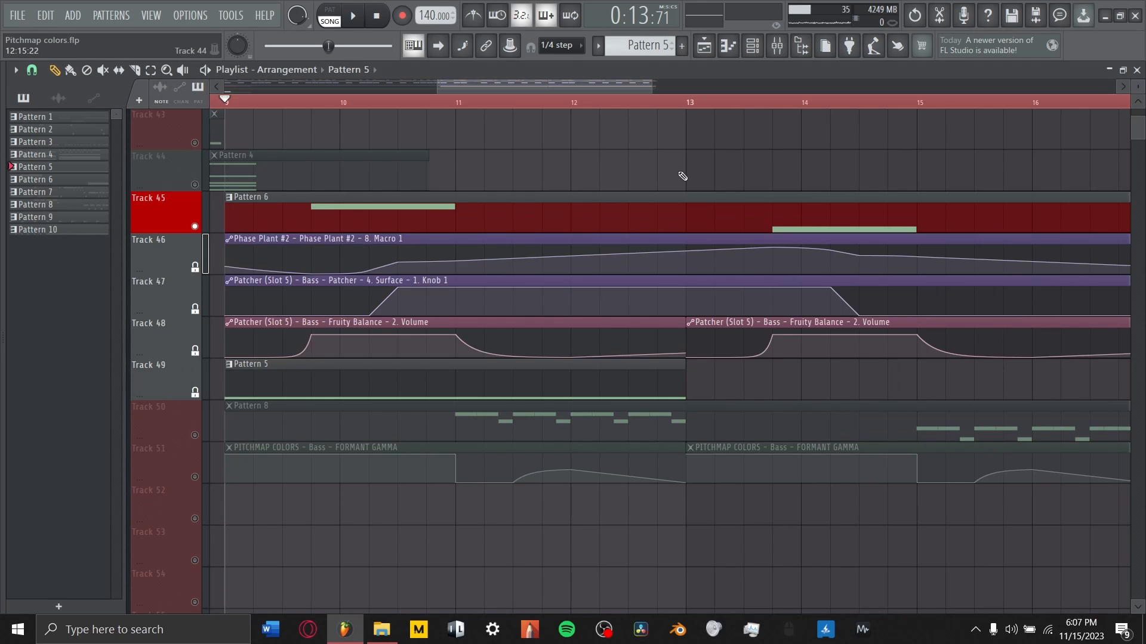
Step: Mute Track 49, which holds Pattern 5, check the Bass mixer chain, and play the first note of Pattern 6
{"action": "left_click", "coordinate": [202, 396]}
{"action": "scroll", "coordinate": [441, 103], "scroll_direction": "up", "scroll_amount": 1}
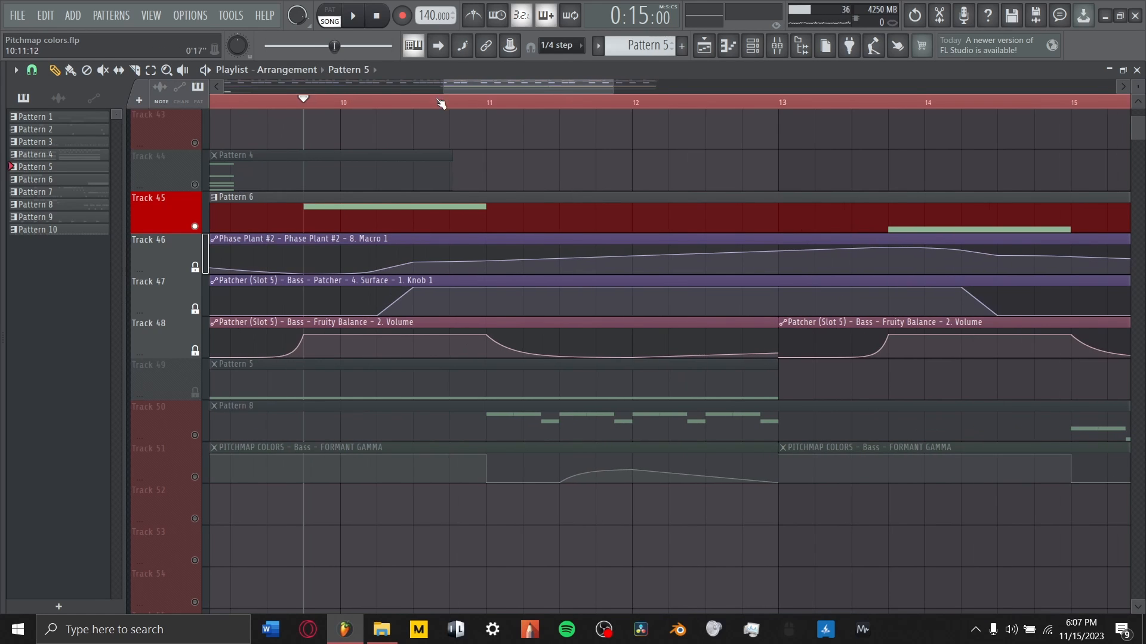
{"action": "left_click", "coordinate": [775, 48]}
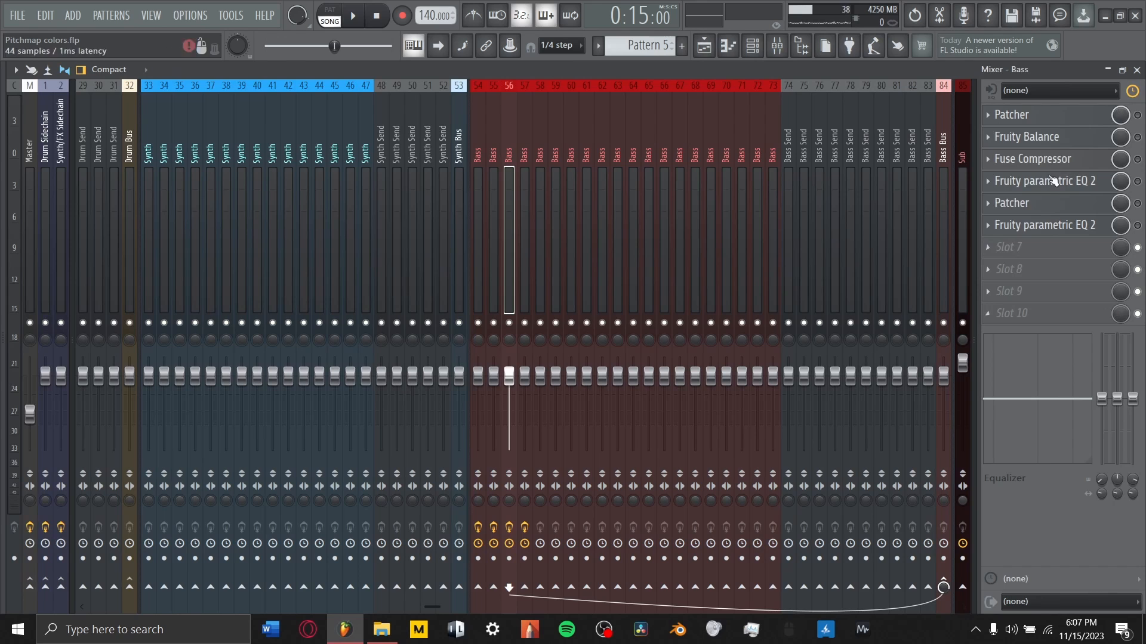
{"action": "left_click", "coordinate": [701, 52]}
{"action": "key", "text": "space"}
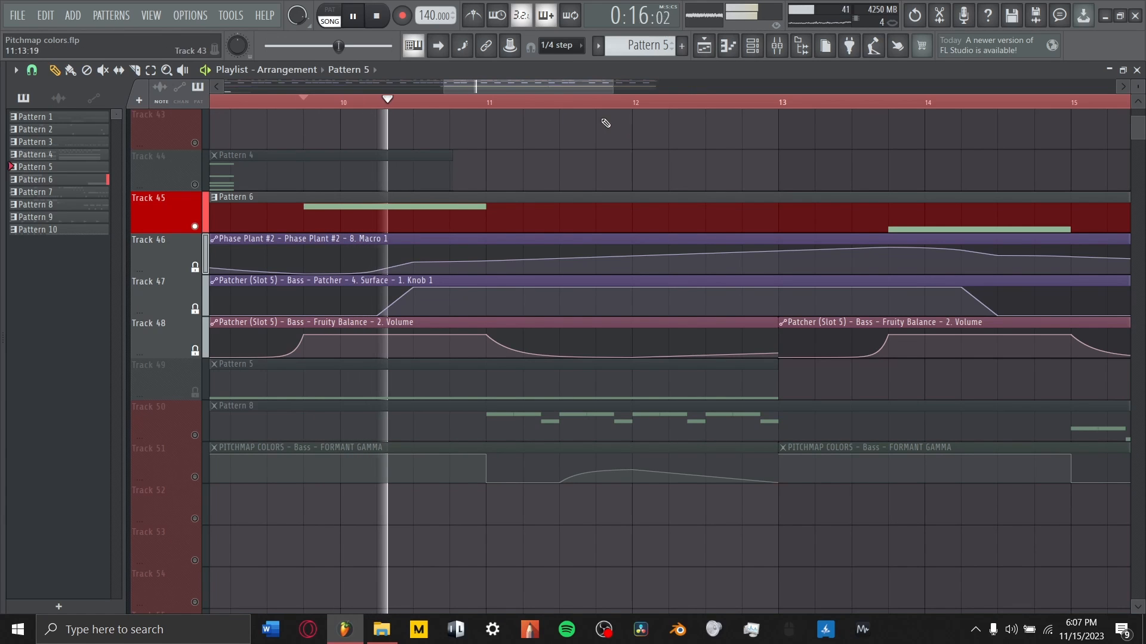
{"action": "key", "text": "space"}
Step: Play the second note of Pattern 6, just before bar 14 in the playlist
{"action": "scroll", "coordinate": [432, 159], "scroll_direction": "up", "scroll_amount": 2}
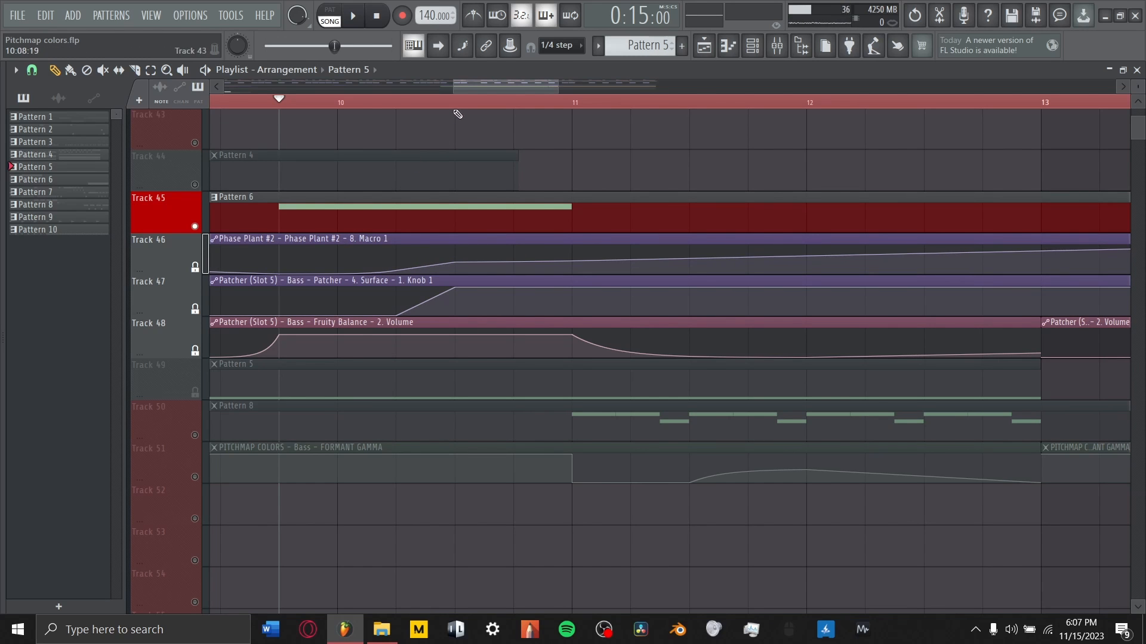
{"action": "scroll", "coordinate": [457, 107], "scroll_direction": "down", "scroll_amount": 3}
{"action": "left_click_drag", "start_coordinate": [490, 87], "coordinate": [576, 85]}
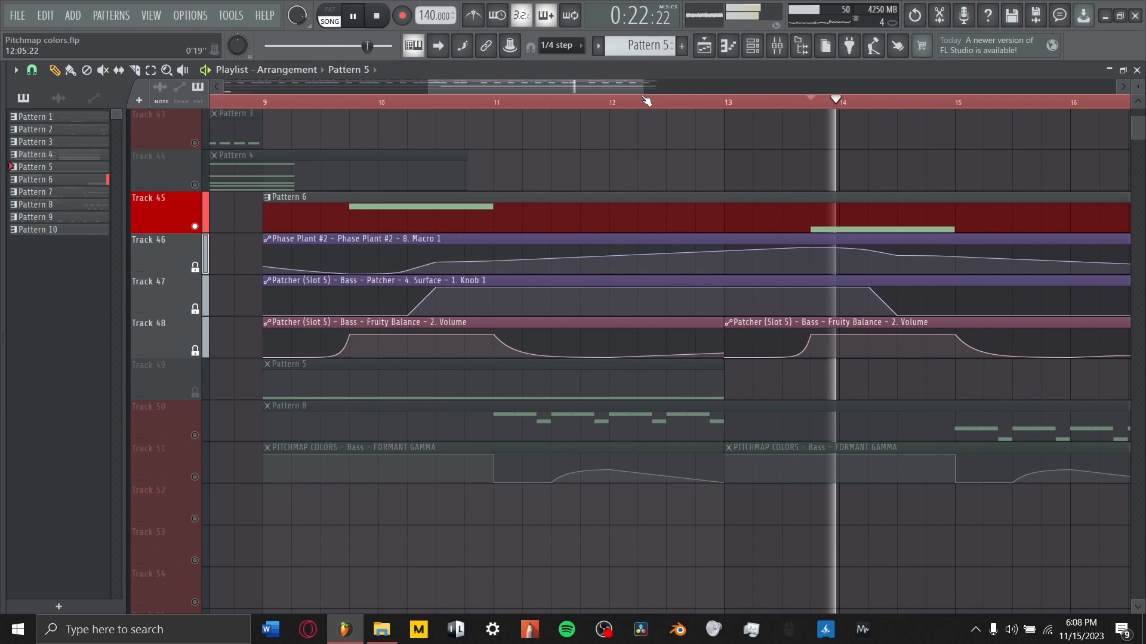
{"action": "left_click_drag", "start_coordinate": [588, 88], "coordinate": [637, 90]}
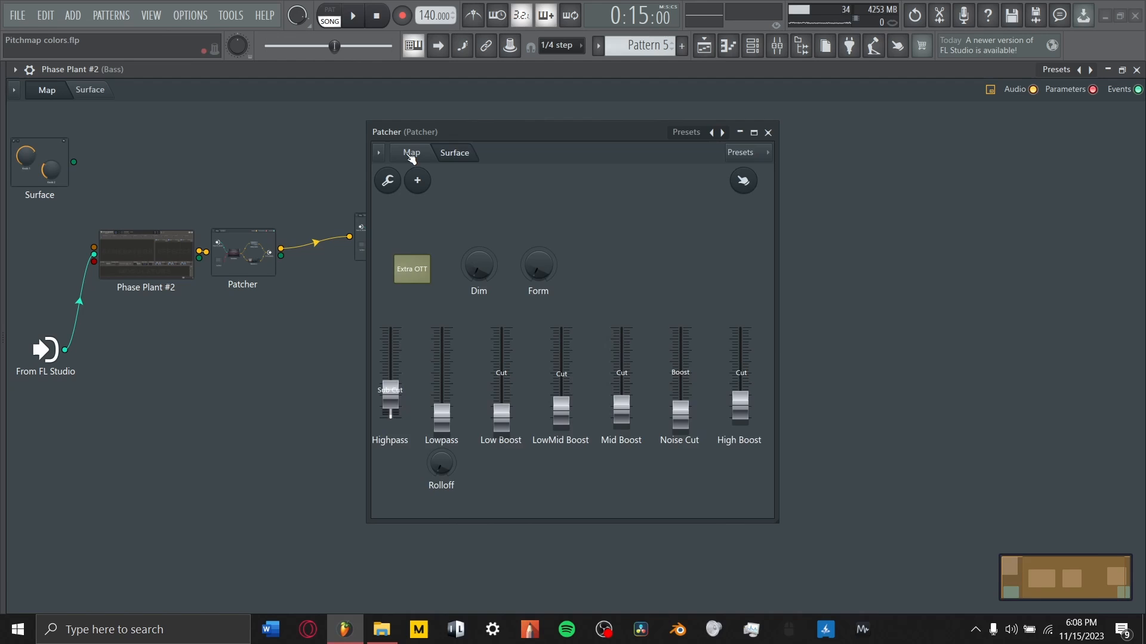
Step: Inspect the map and surface of the Patcher nested in Phase Plant #2, and close its windows and the channel rack
{"action": "left_click", "coordinate": [411, 155]}
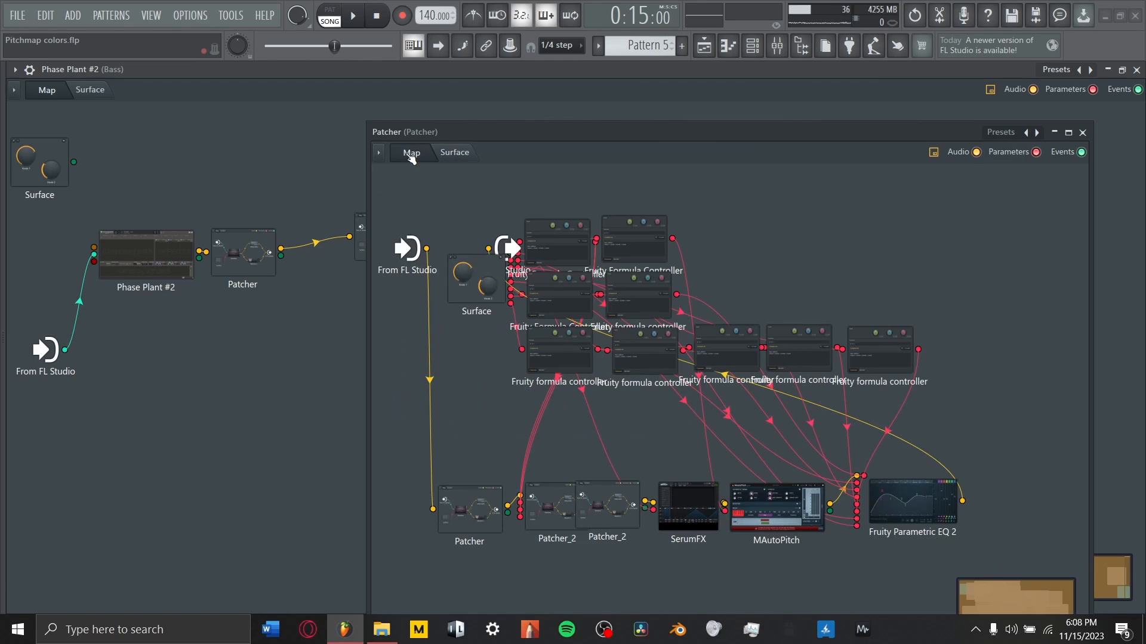
{"action": "left_click", "coordinate": [456, 153]}
{"action": "left_click", "coordinate": [770, 132]}
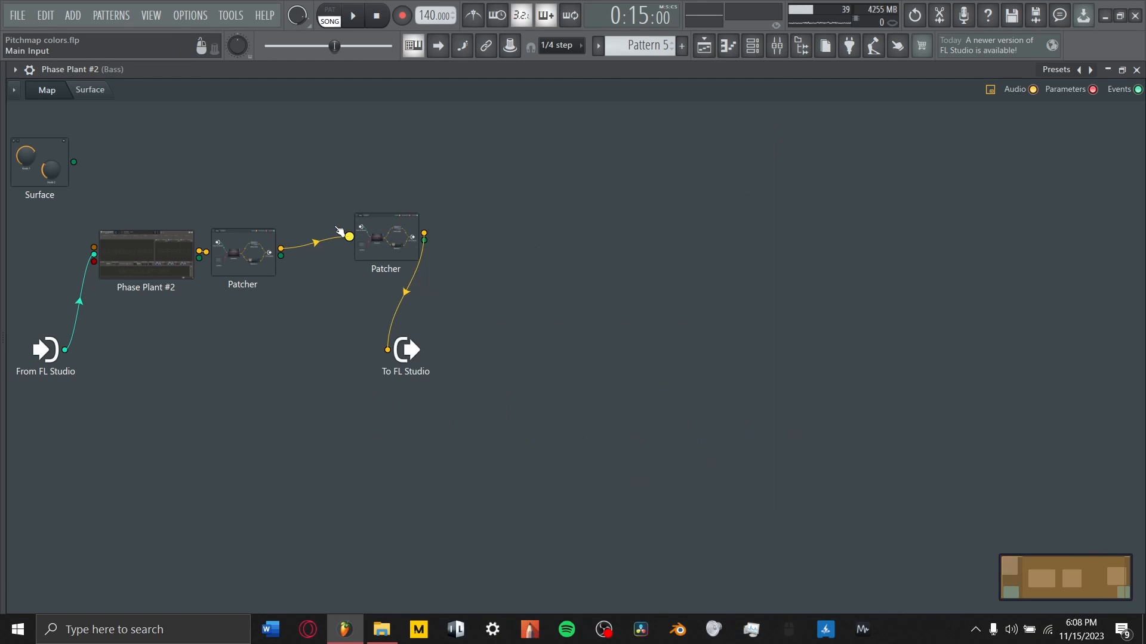
{"action": "left_click", "coordinate": [421, 234]}
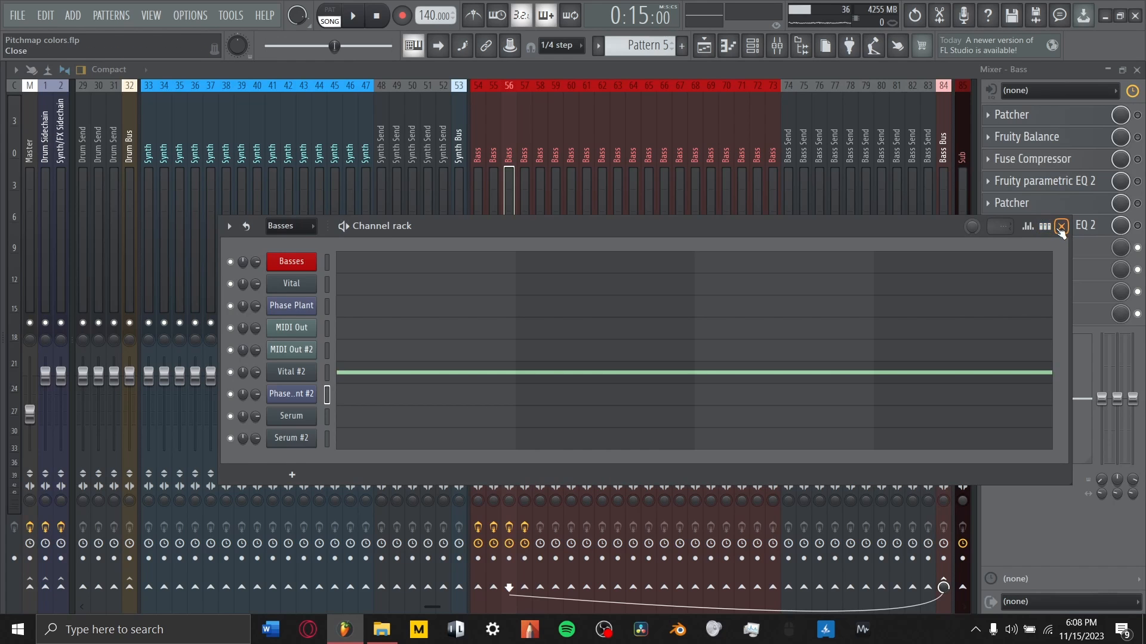
{"action": "left_click", "coordinate": [1062, 228]}
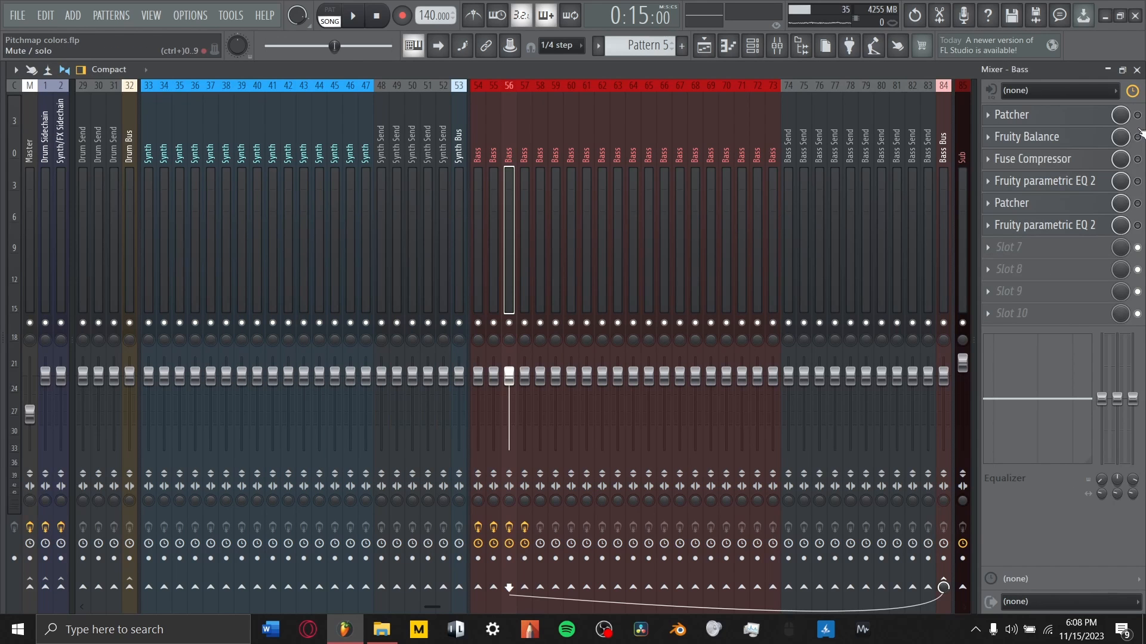
Step: Enable and open the first Patcher on the Bass mixer track, reposition its Ozone Imager 2 node, and start playback
{"action": "left_click", "coordinate": [1050, 115]}
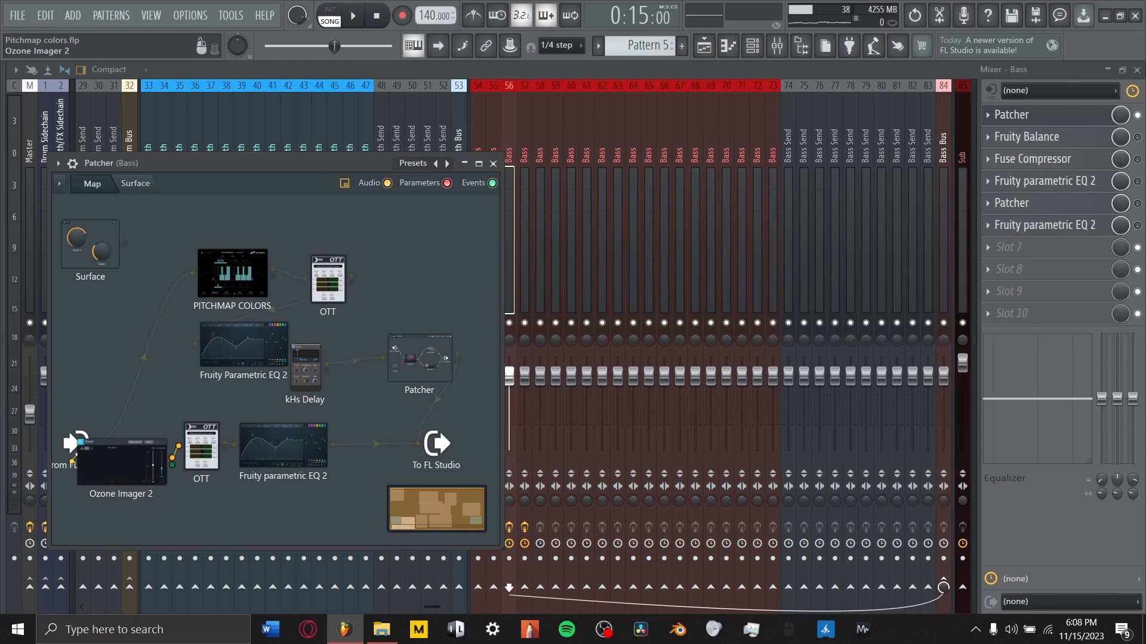
{"action": "left_click_drag", "start_coordinate": [122, 462], "coordinate": [147, 490]}
{"action": "key", "text": "space"}
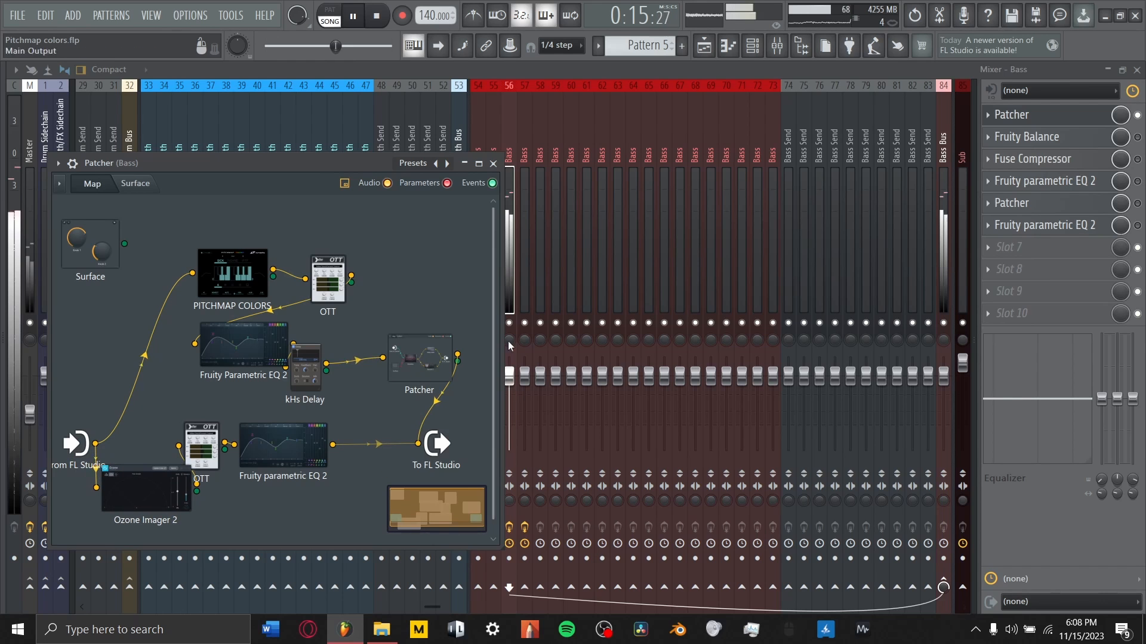
Step: Examine the PITCHMAP COLORS settings inside the Bass Patcher while auditioning the sound, and close the windows
{"action": "left_click", "coordinate": [248, 271]}
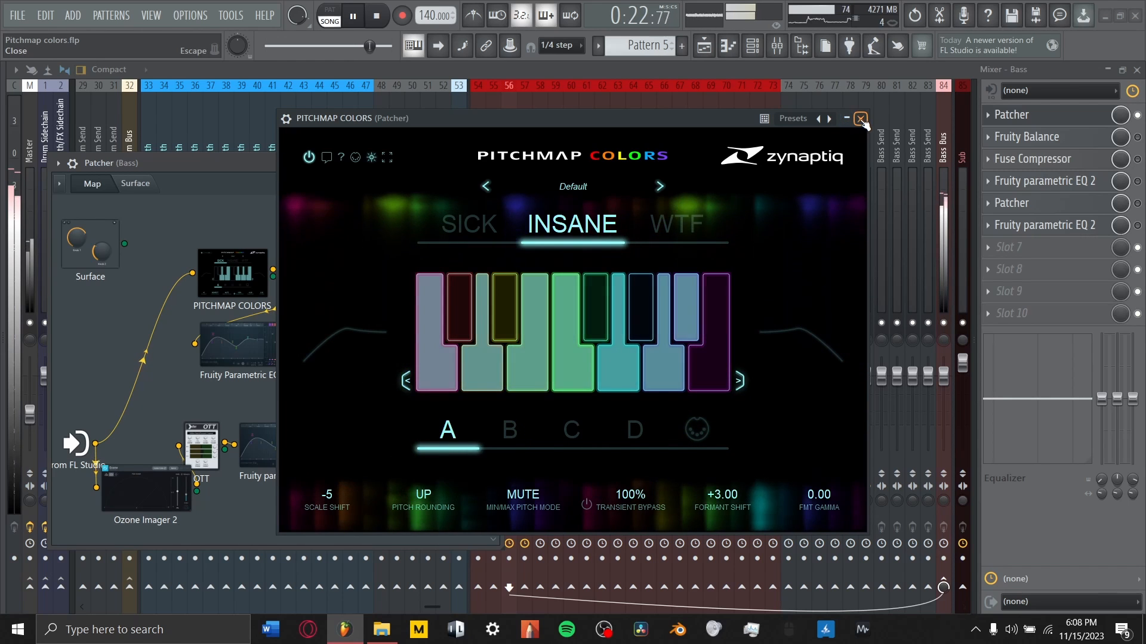
{"action": "key", "text": "space"}
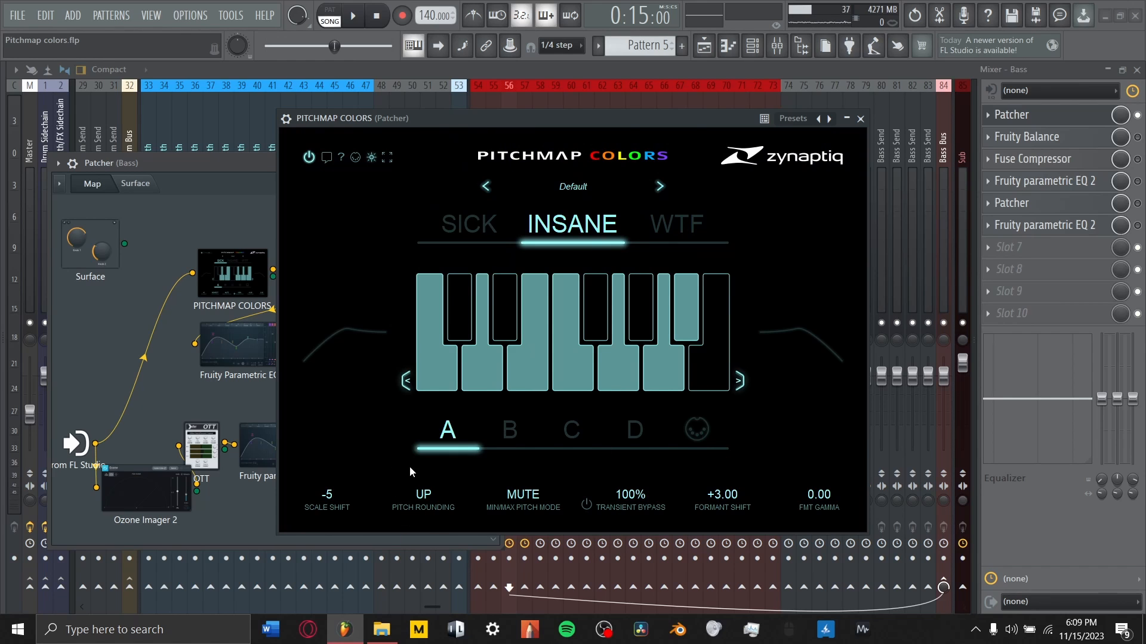
{"action": "key", "text": "space"}
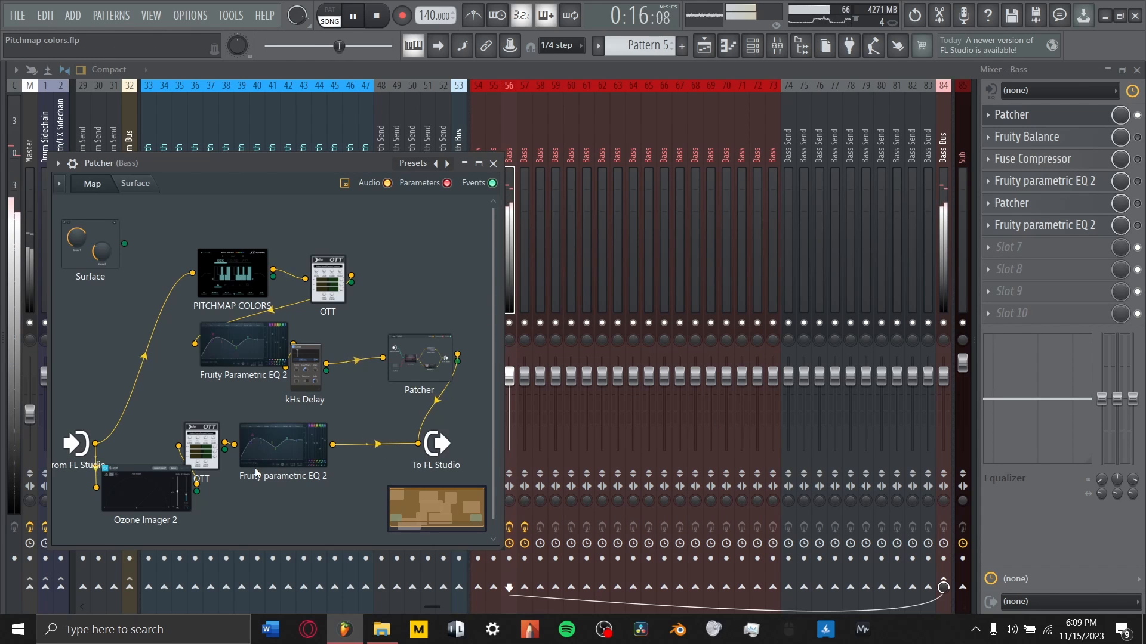
{"action": "key", "text": "space"}
Step: Enable Fruity Balance and Fuse Compressor on the Bass mixer track, and audition the bass with the compressor open
{"action": "left_click", "coordinate": [1055, 138]}
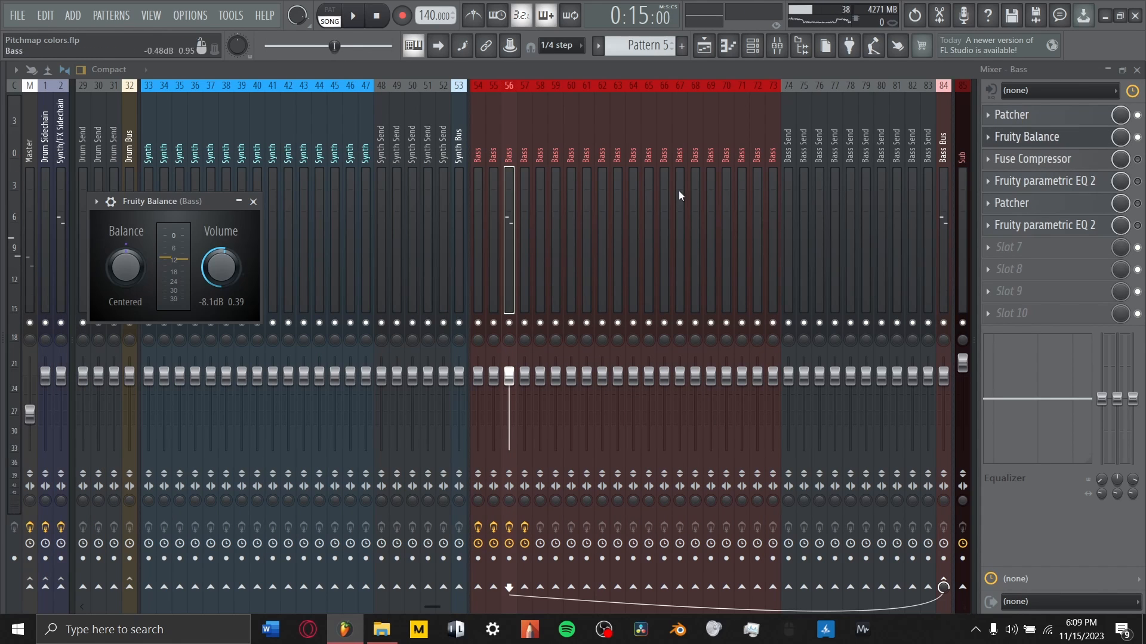
{"action": "left_click", "coordinate": [1066, 159]}
{"action": "left_click", "coordinate": [1111, 158]}
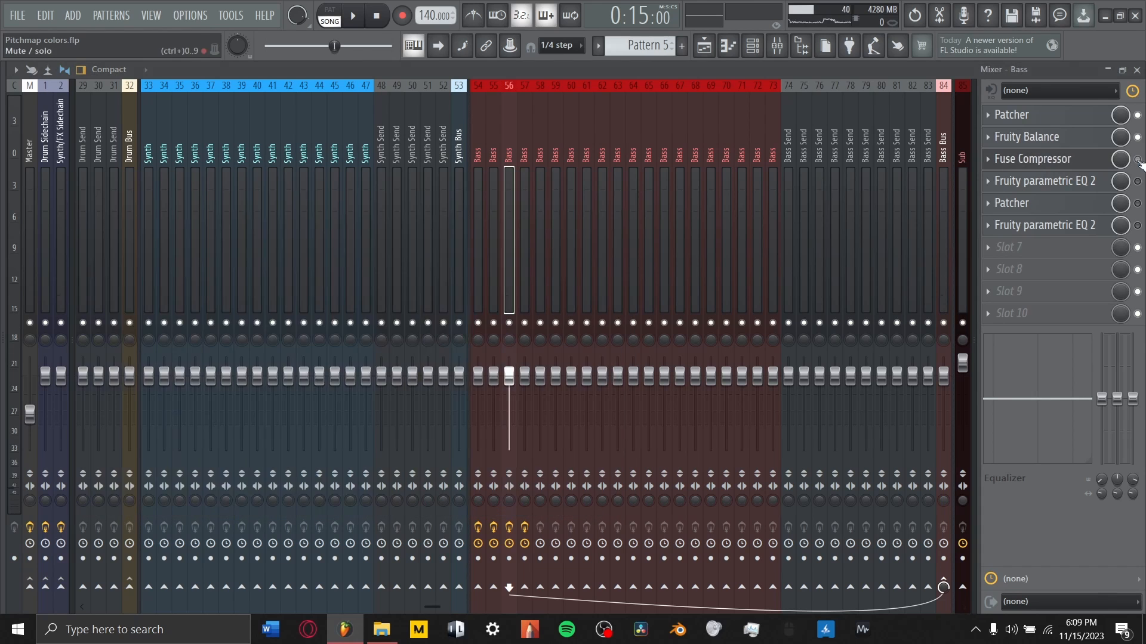
{"action": "left_click", "coordinate": [1084, 161]}
{"action": "key", "text": "space"}
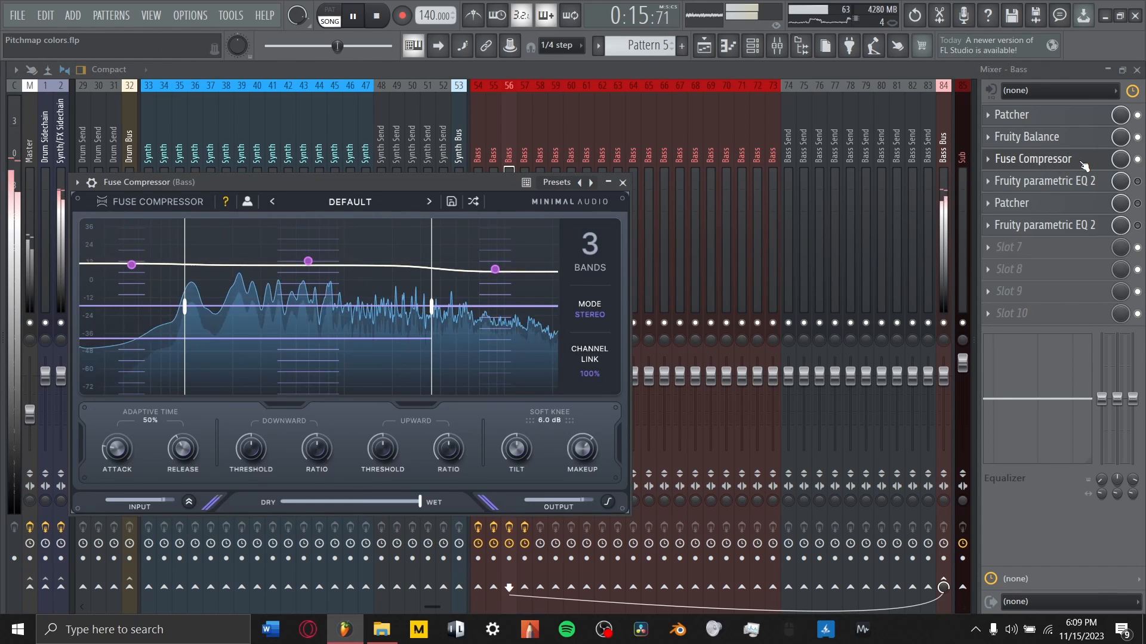
{"action": "left_click", "coordinate": [1083, 161]}
{"action": "key", "text": "space"}
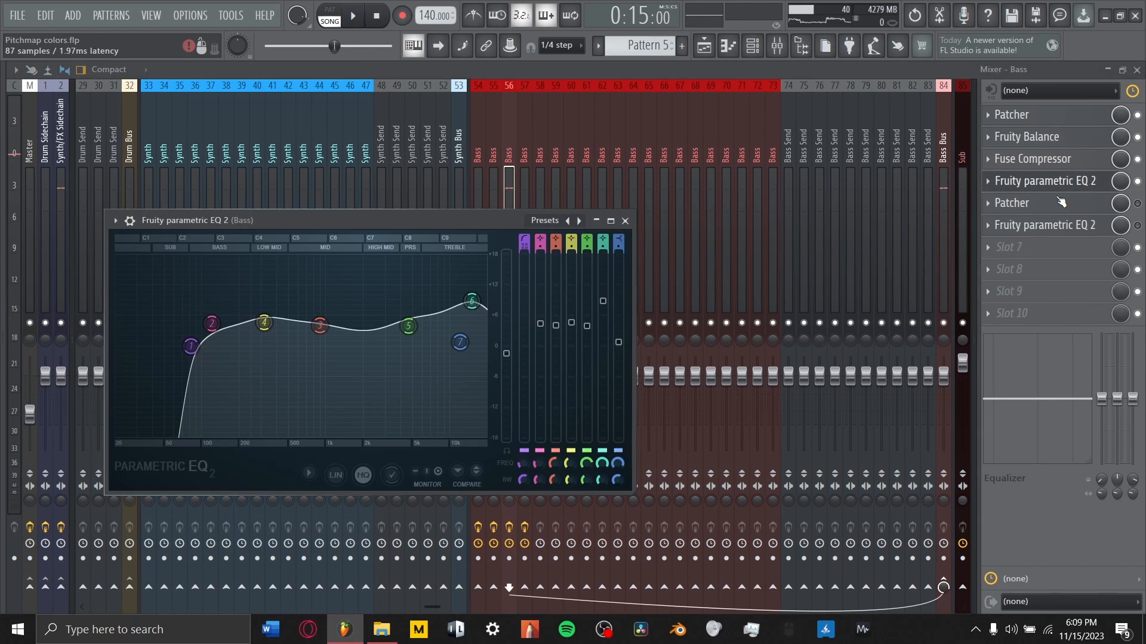
Step: Enable both Fruity parametric EQ 2 effects and the second Patcher on the Bass mixer track
{"action": "key", "text": "space"}
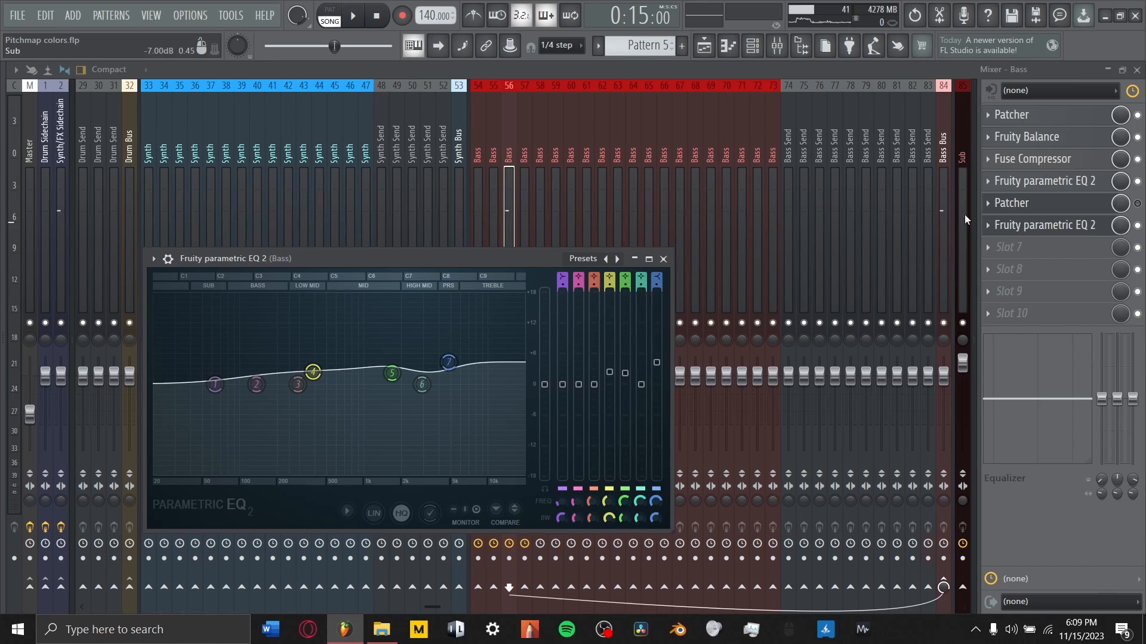
{"action": "left_click", "coordinate": [1053, 225]}
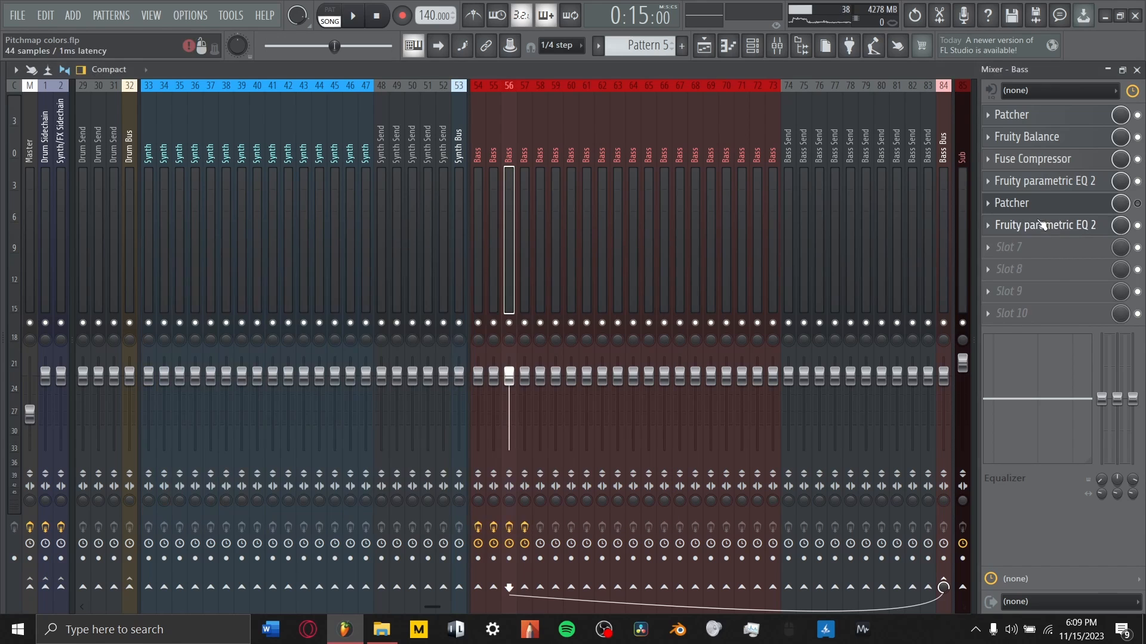
{"action": "left_click", "coordinate": [1009, 203]}
{"action": "left_click", "coordinate": [1009, 204]}
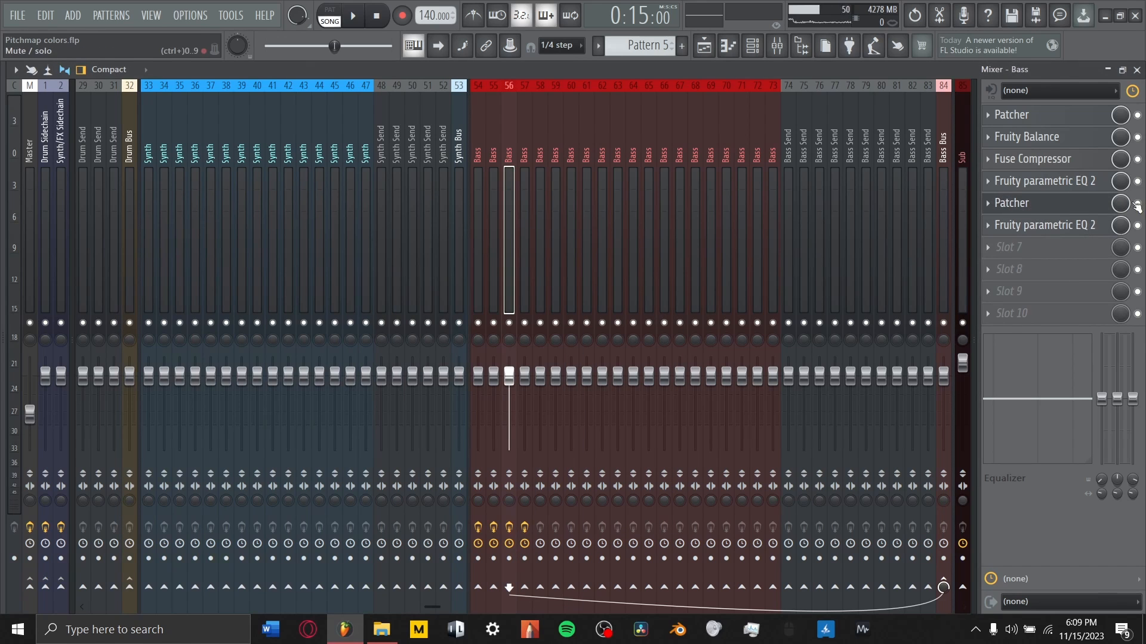
Step: Examine the delay and reverb chain nested in the second Bass Patcher, start playback, and close both Patcher windows
{"action": "left_click", "coordinate": [1050, 204]}
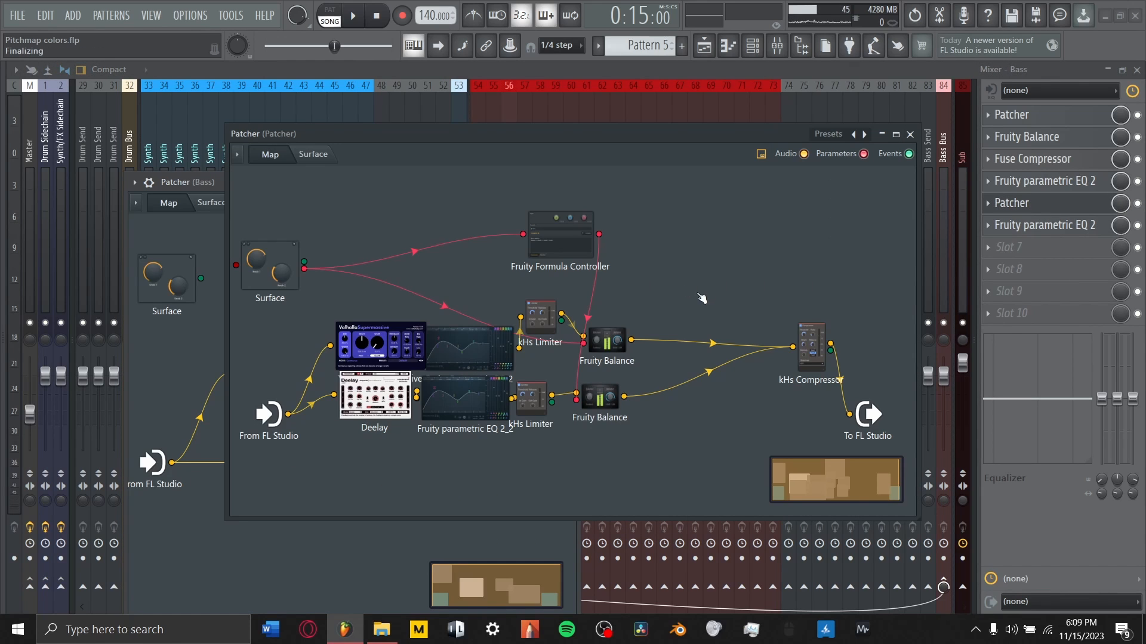
{"action": "key", "text": "space"}
{"action": "left_click", "coordinate": [911, 135]}
{"action": "left_click", "coordinate": [570, 183]}
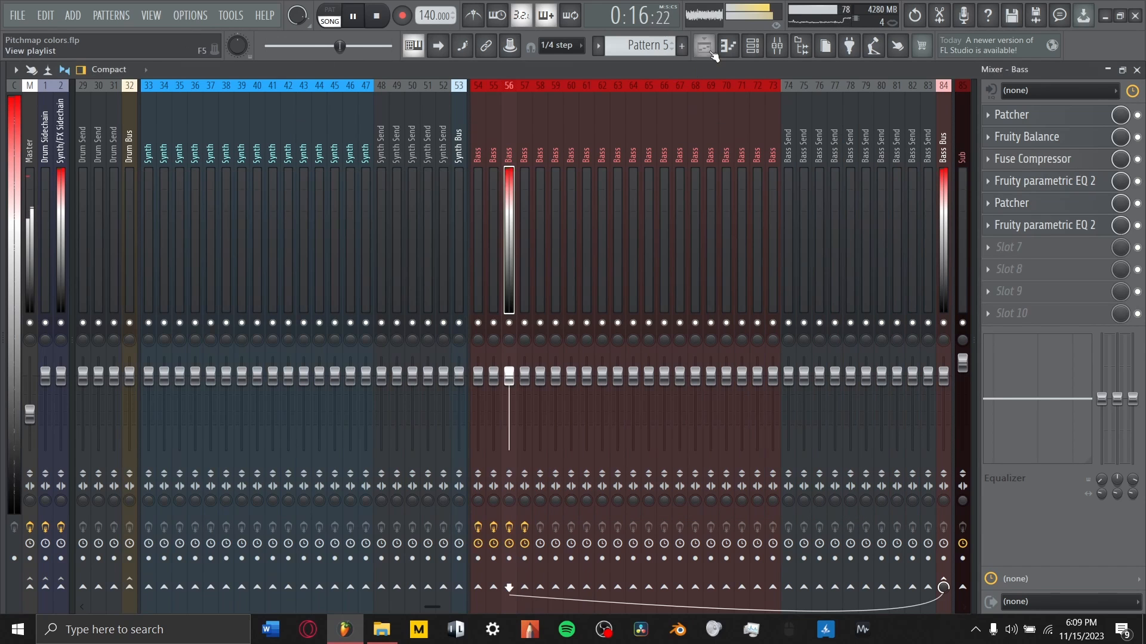
Step: Audition both notes of Pattern 6 in the playlist with the full Bass effects chain enabled
{"action": "left_click", "coordinate": [706, 46]}
{"action": "key", "text": "space"}
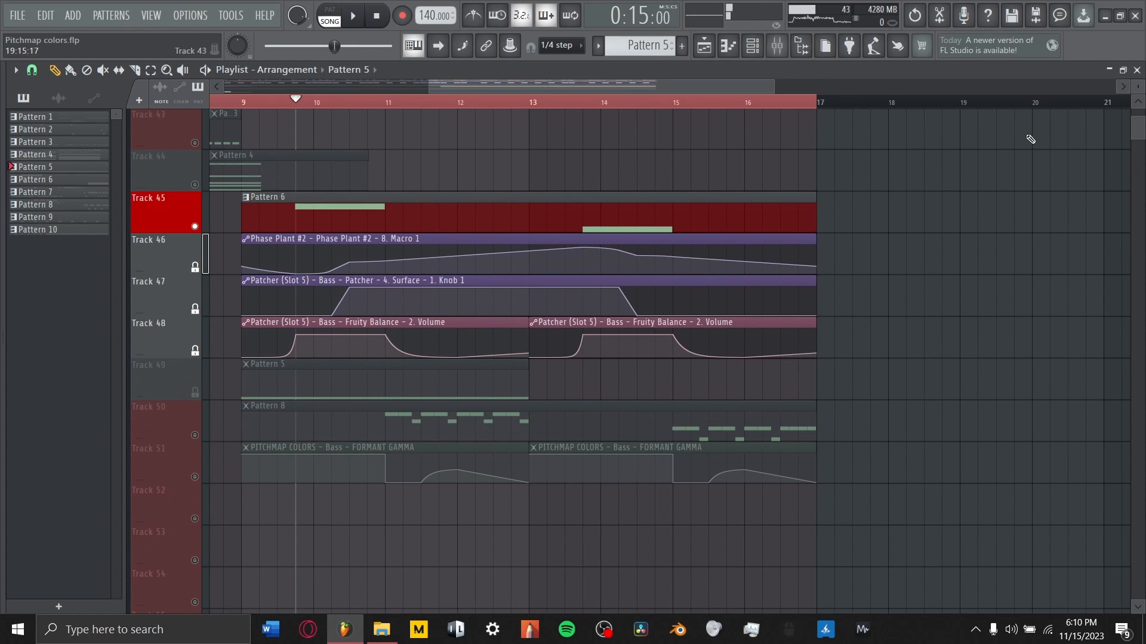
{"action": "key", "text": "space"}
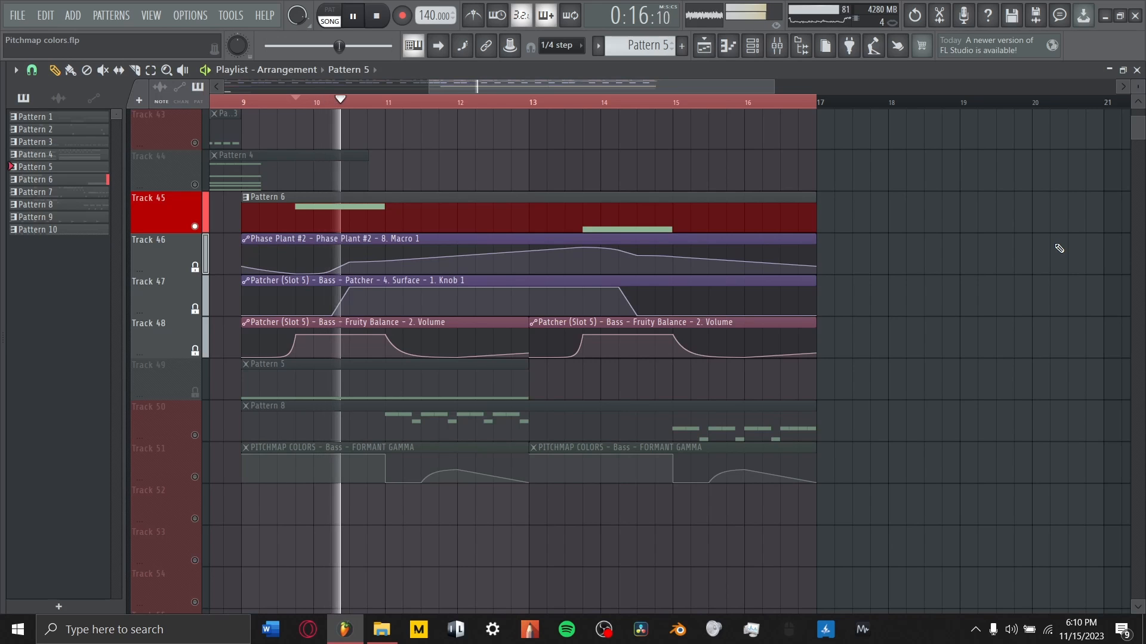
{"action": "left_click", "coordinate": [582, 101]}
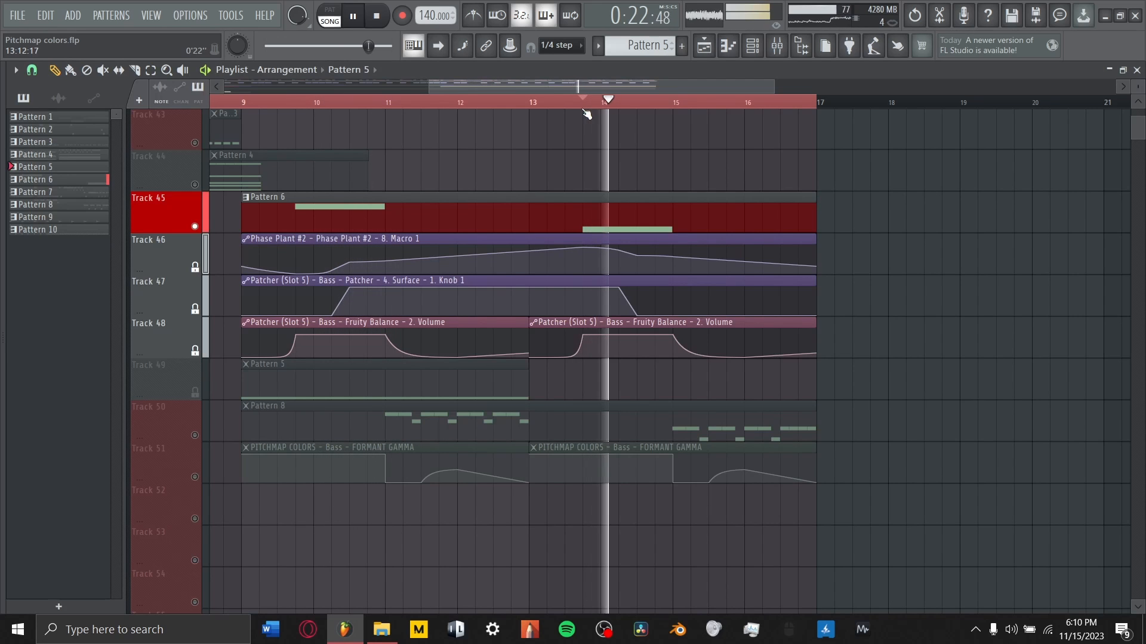
{"action": "key", "text": "space"}
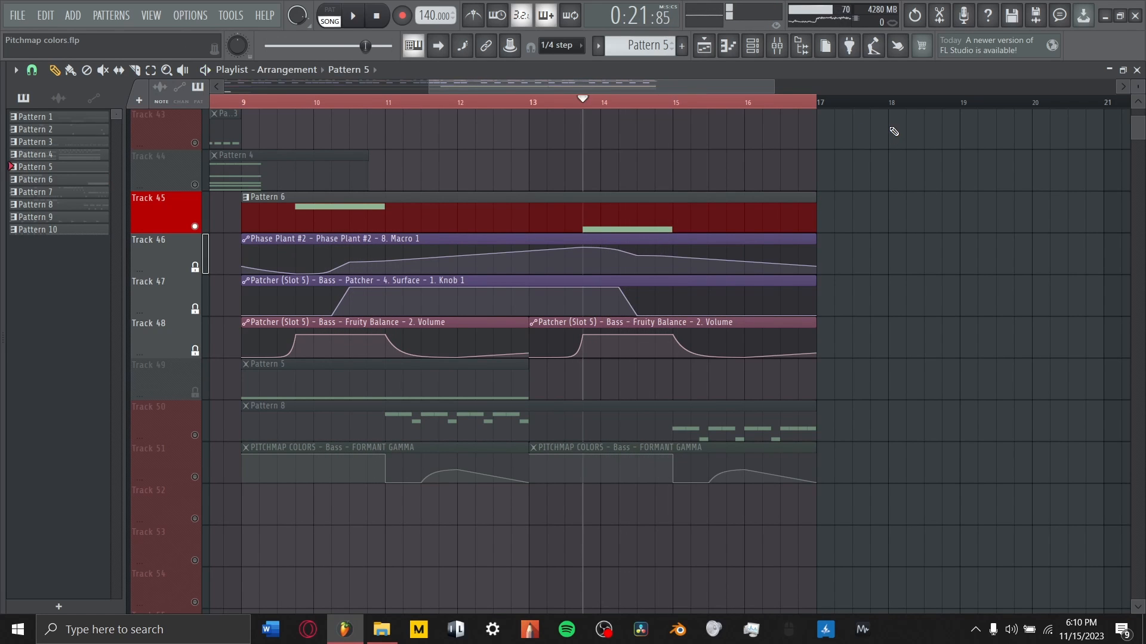
Step: Review the first Bass Patcher's map alongside the mixer, and return to the playlist for playback
{"action": "left_click", "coordinate": [706, 47]}
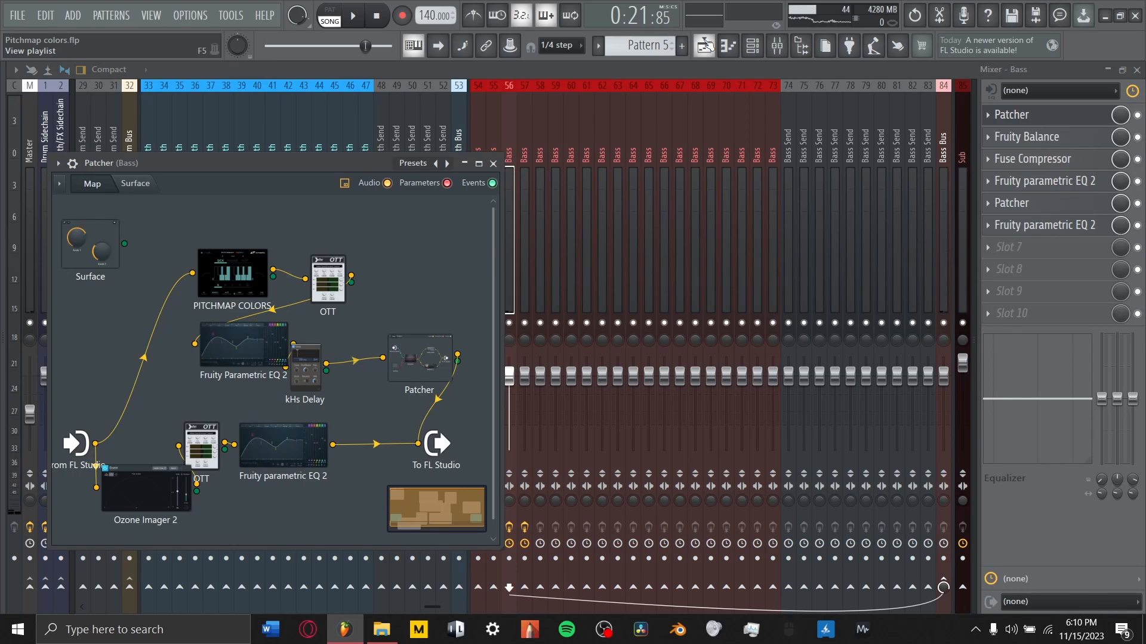
{"action": "left_click", "coordinate": [705, 46]}
{"action": "key", "text": "space"}
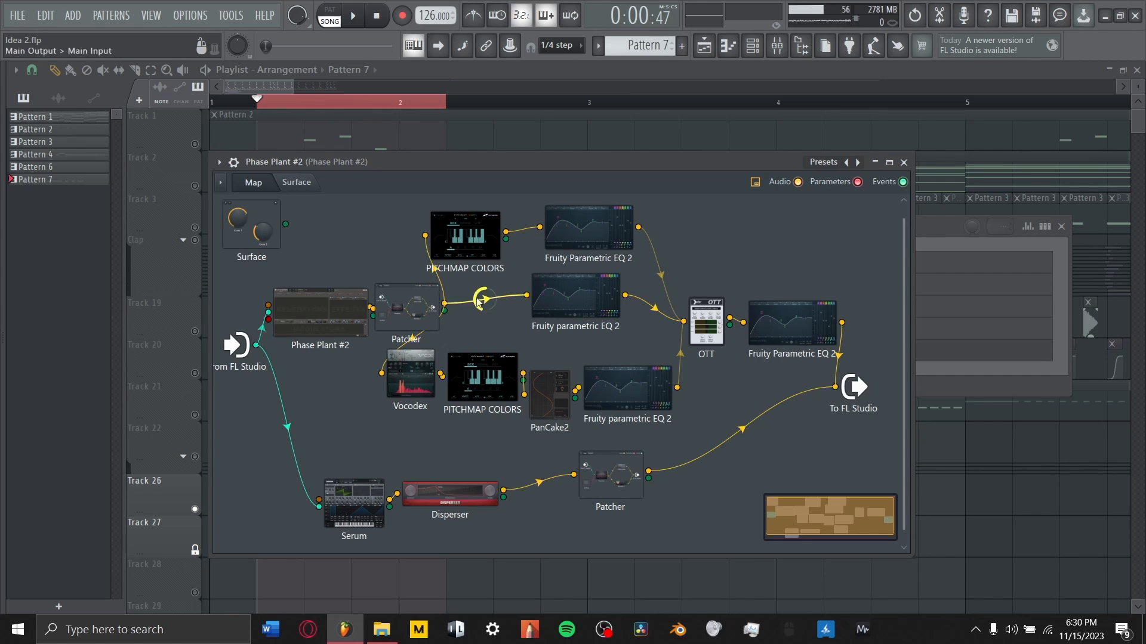
Step: In the Idea 2 project, examine Phase Plant #2's oscillator and sample groups and the surface of the Patcher that follows it
{"action": "double_click", "coordinate": [334, 313]}
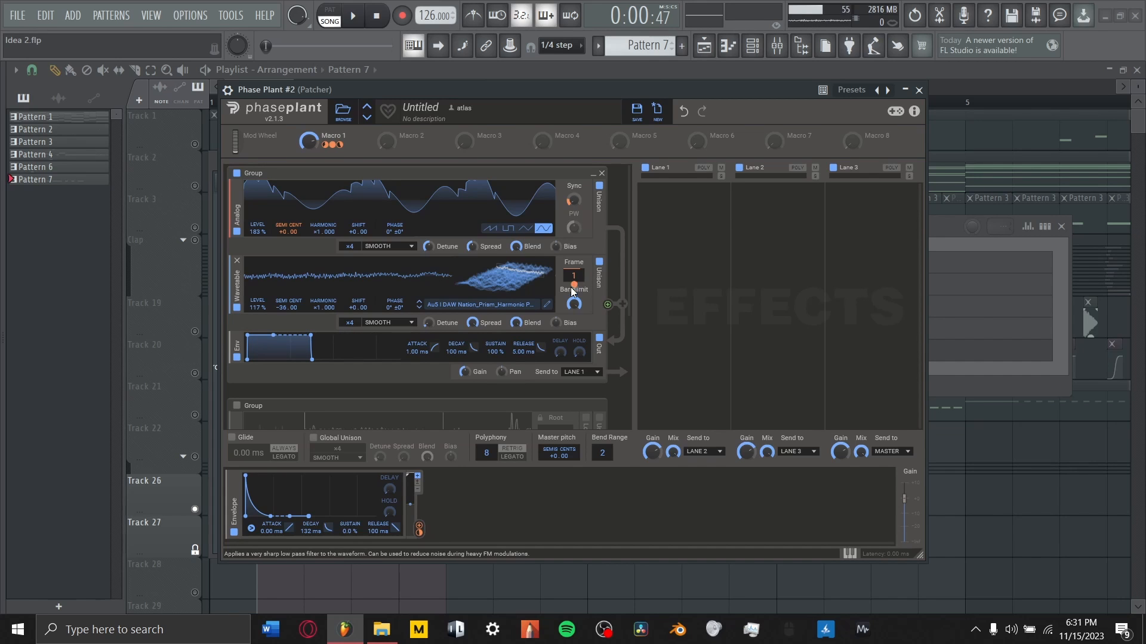
{"action": "mouse_move", "coordinate": [571, 209]}
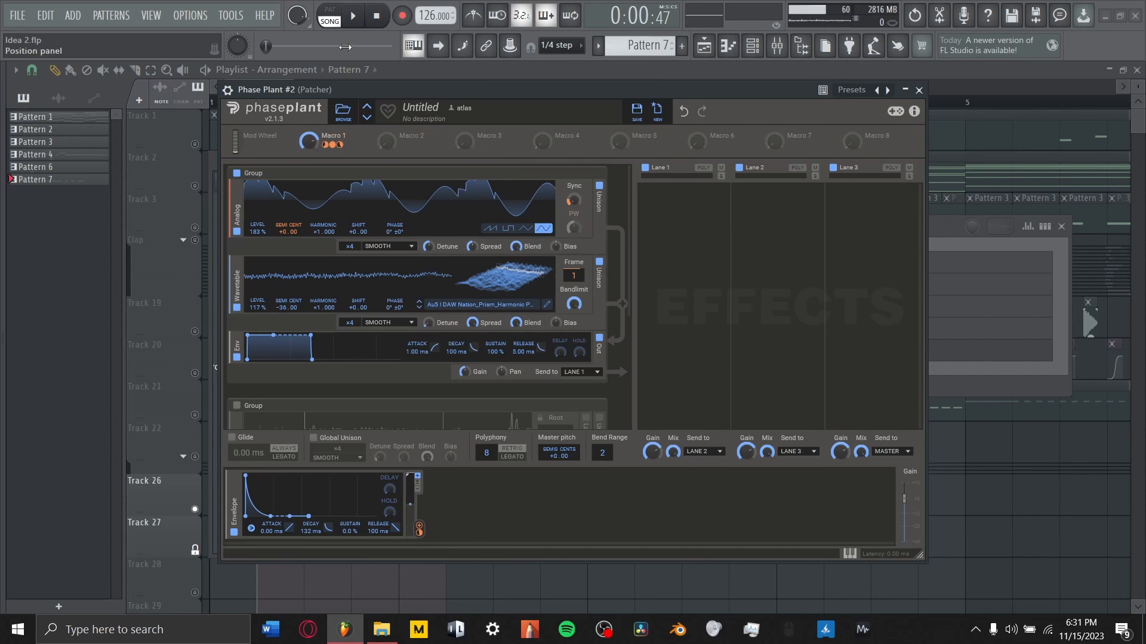
{"action": "scroll", "coordinate": [332, 188], "scroll_direction": "down", "scroll_amount": 3}
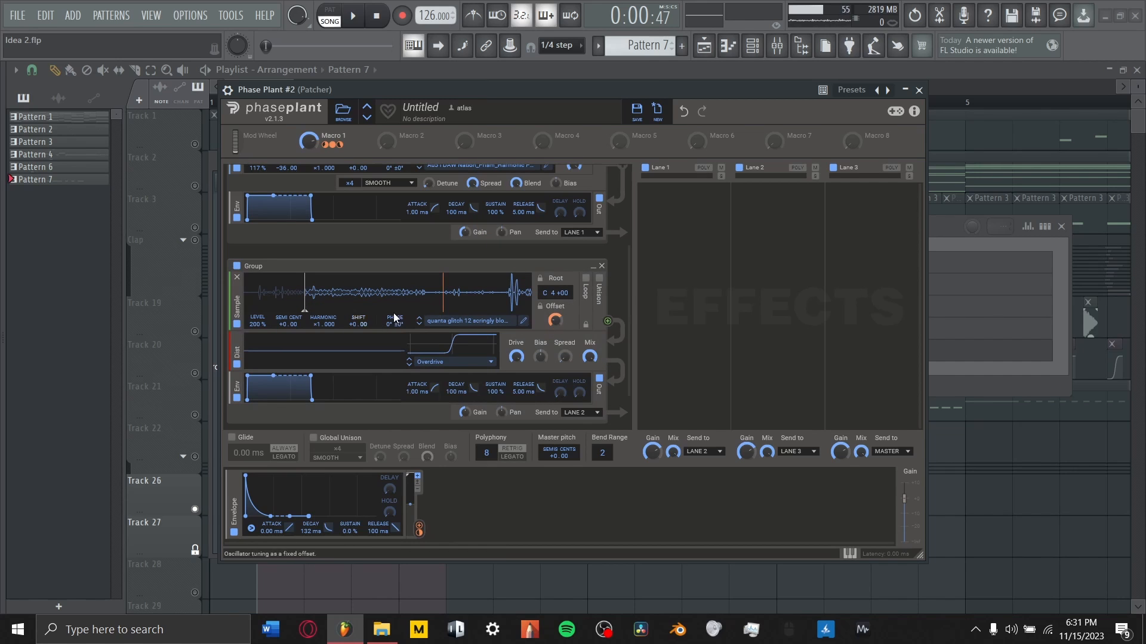
{"action": "scroll", "coordinate": [401, 291], "scroll_direction": "down", "scroll_amount": 2}
{"action": "scroll", "coordinate": [401, 291], "scroll_direction": "up", "scroll_amount": 1}
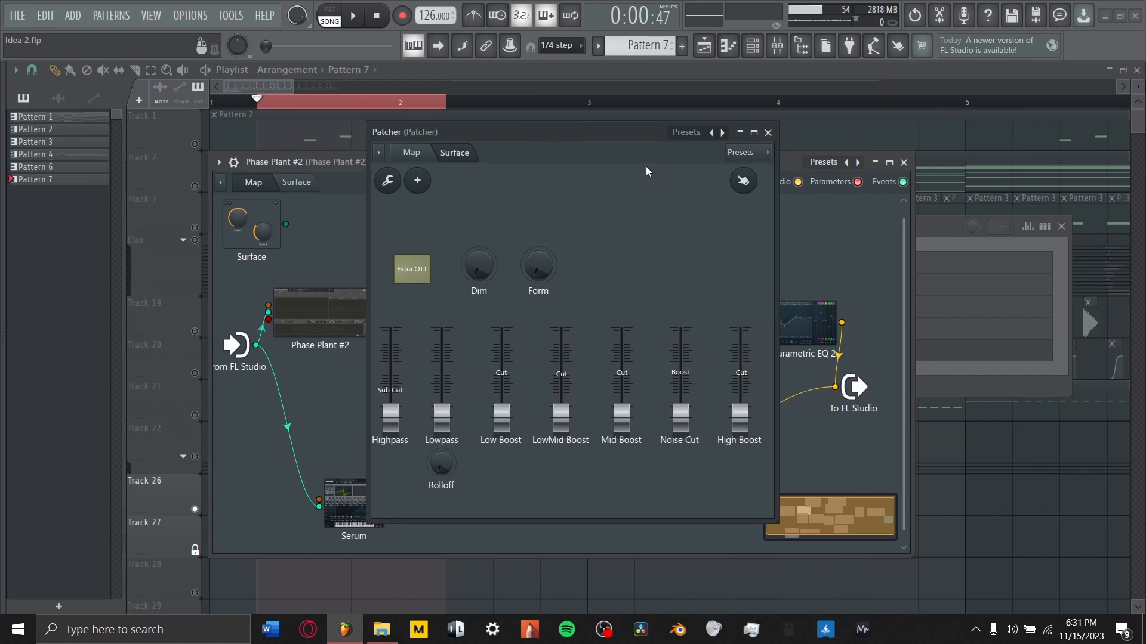
{"action": "left_click", "coordinate": [768, 132]}
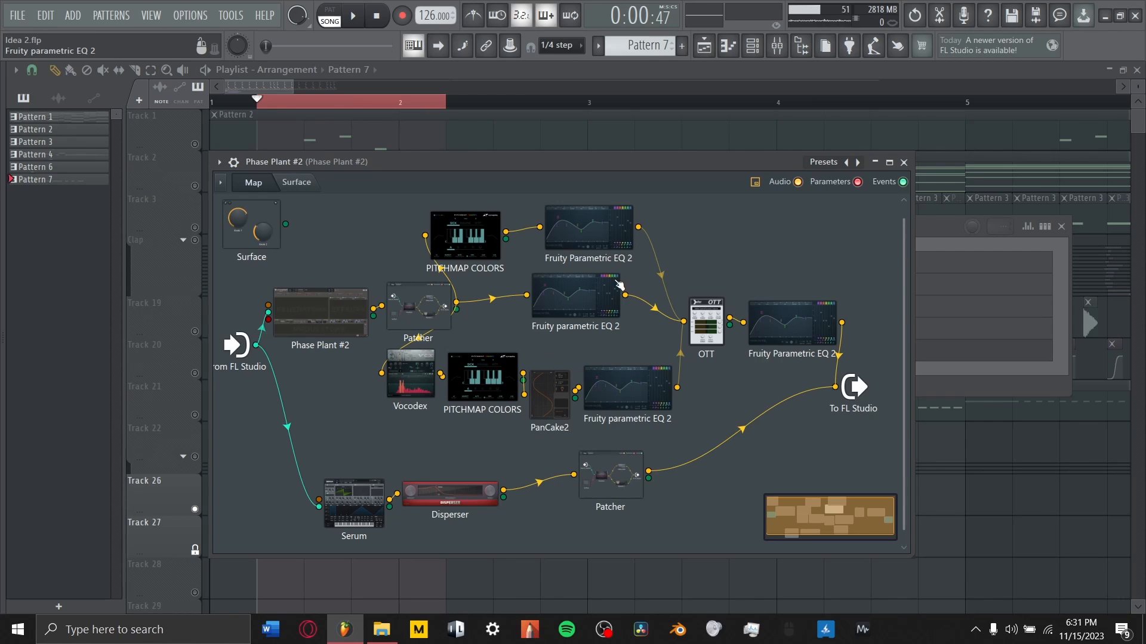
Step: Audition the Phase Plant #2 Patcher chain and examine the settings of the PITCHMAP COLORS on its upper branch
{"action": "key", "text": "space"}
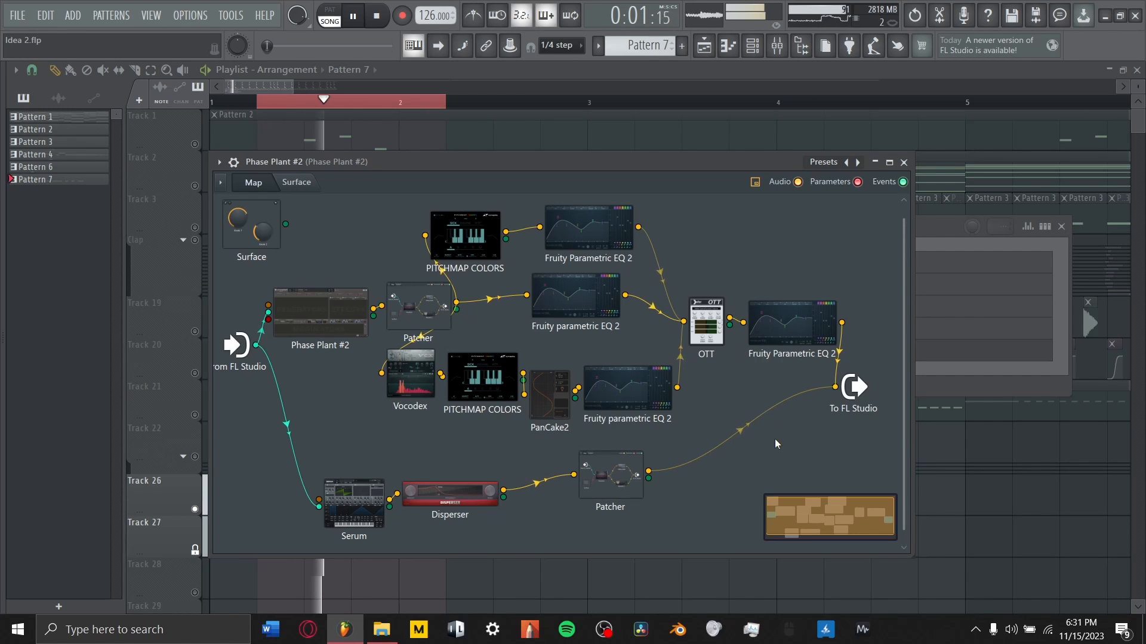
{"action": "key", "text": "space"}
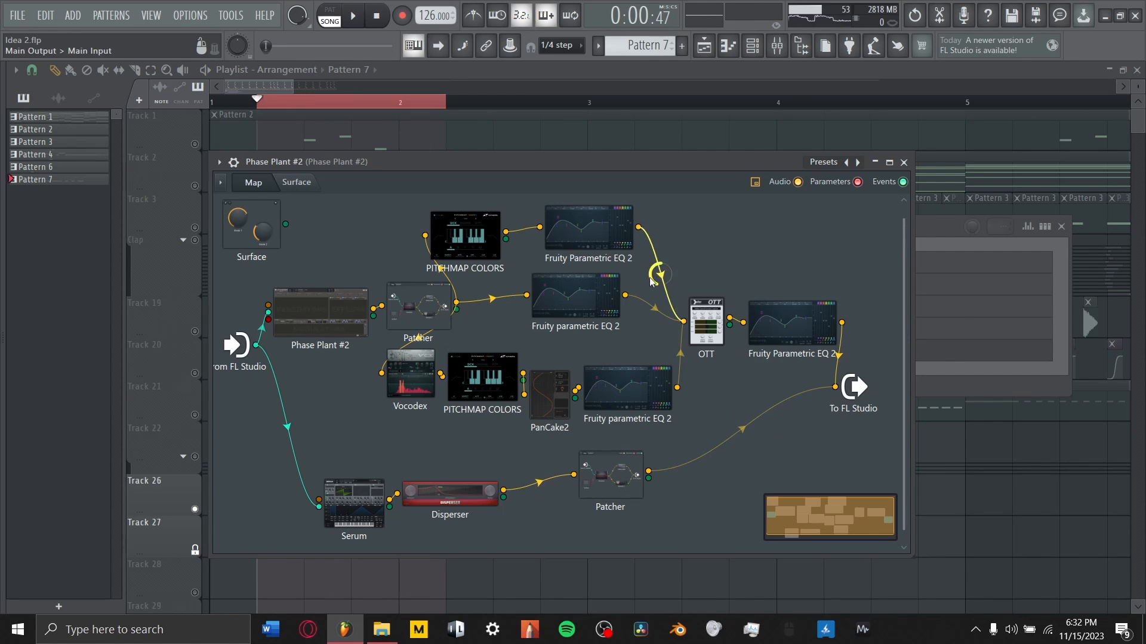
{"action": "left_click", "coordinate": [471, 239]}
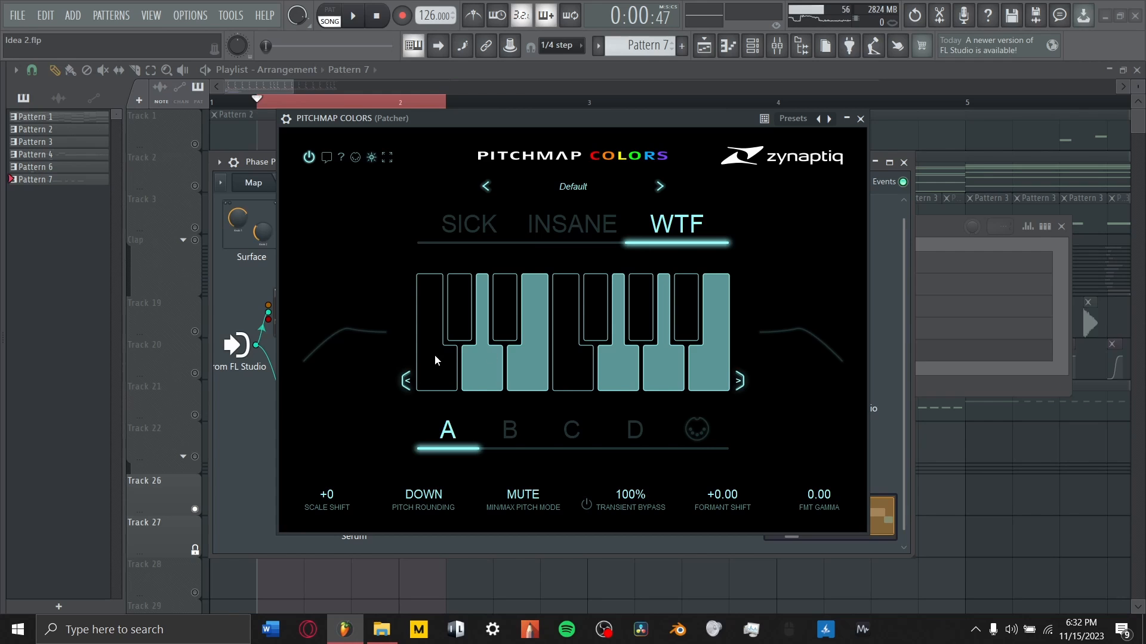
{"action": "mouse_move", "coordinate": [799, 332]}
{"action": "left_click", "coordinate": [860, 118]}
{"action": "key", "text": "space"}
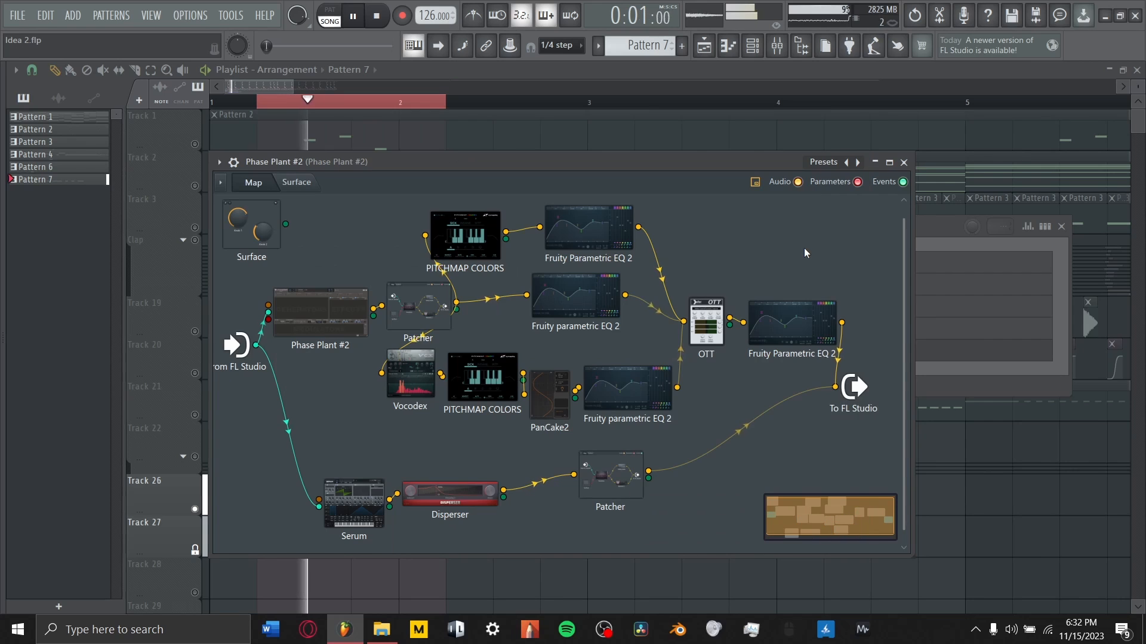
{"action": "key", "text": "space"}
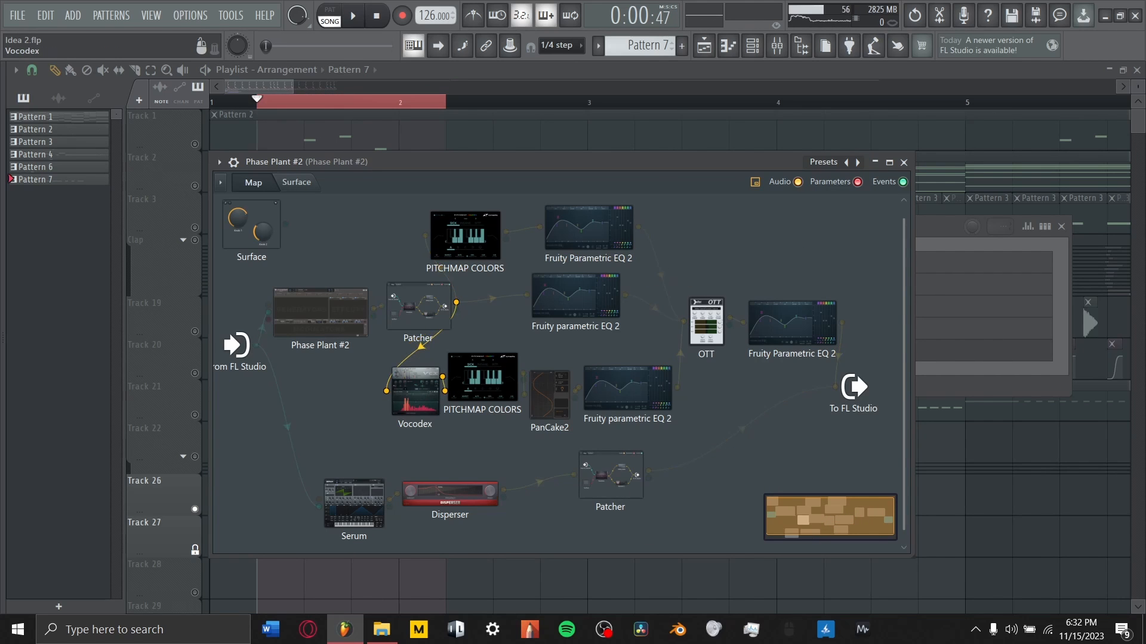
Step: Examine the Vocodex settings on the lower branch and the PITCHMAP COLORS instance that follows it
{"action": "left_click", "coordinate": [393, 392]}
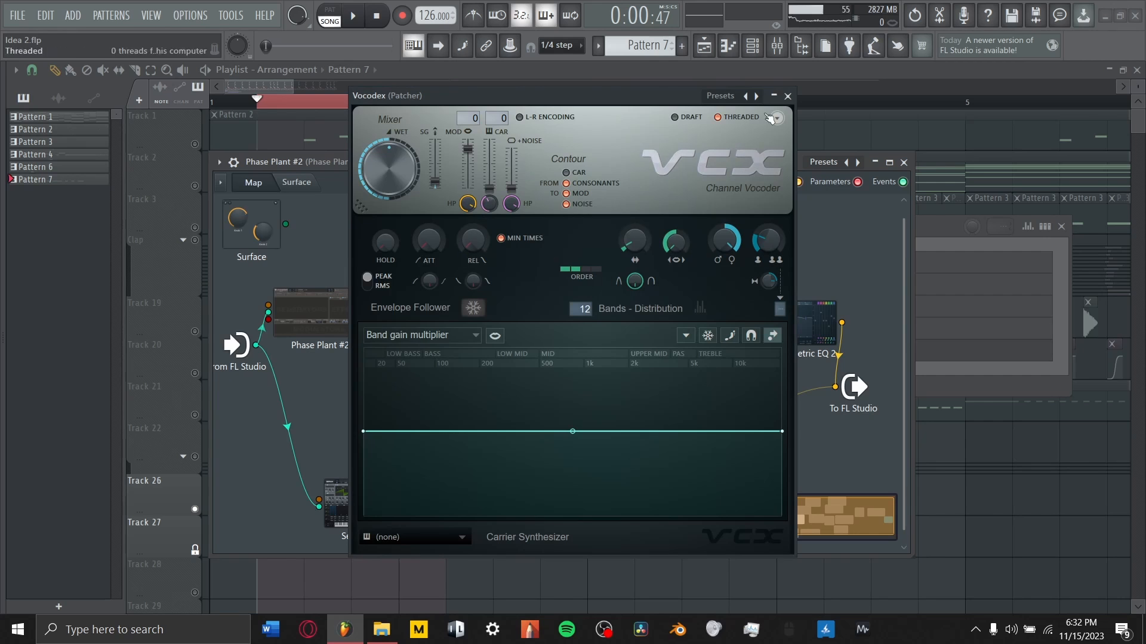
{"action": "left_click", "coordinate": [788, 96]}
{"action": "left_click", "coordinate": [416, 397]}
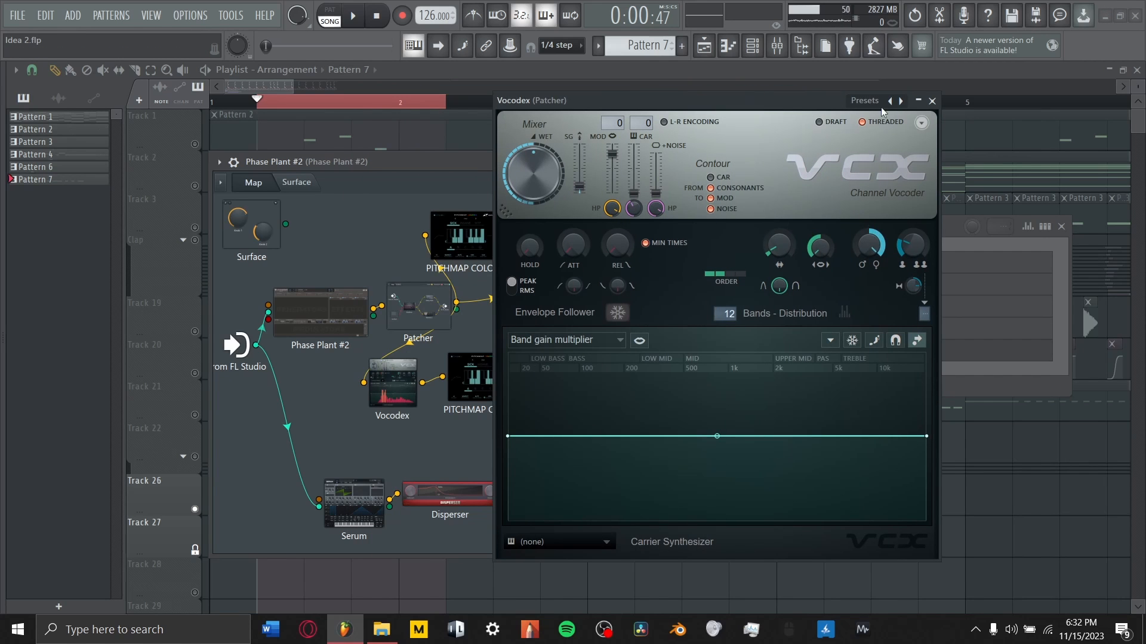
{"action": "left_click", "coordinate": [932, 101]}
{"action": "left_click", "coordinate": [759, 332]}
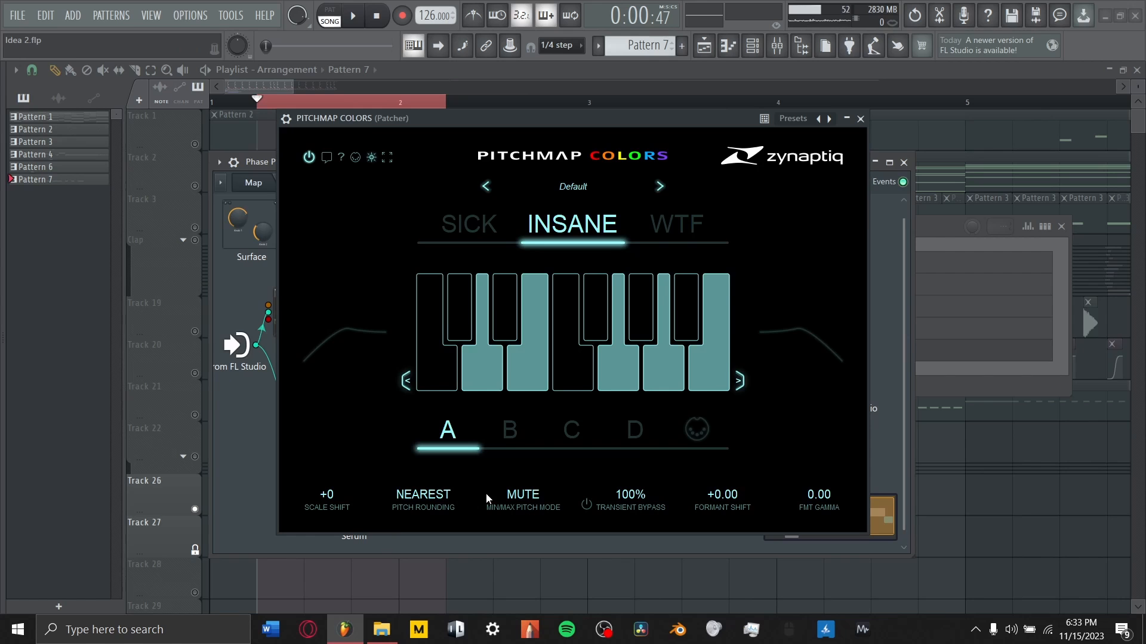
{"action": "left_click", "coordinate": [860, 119]}
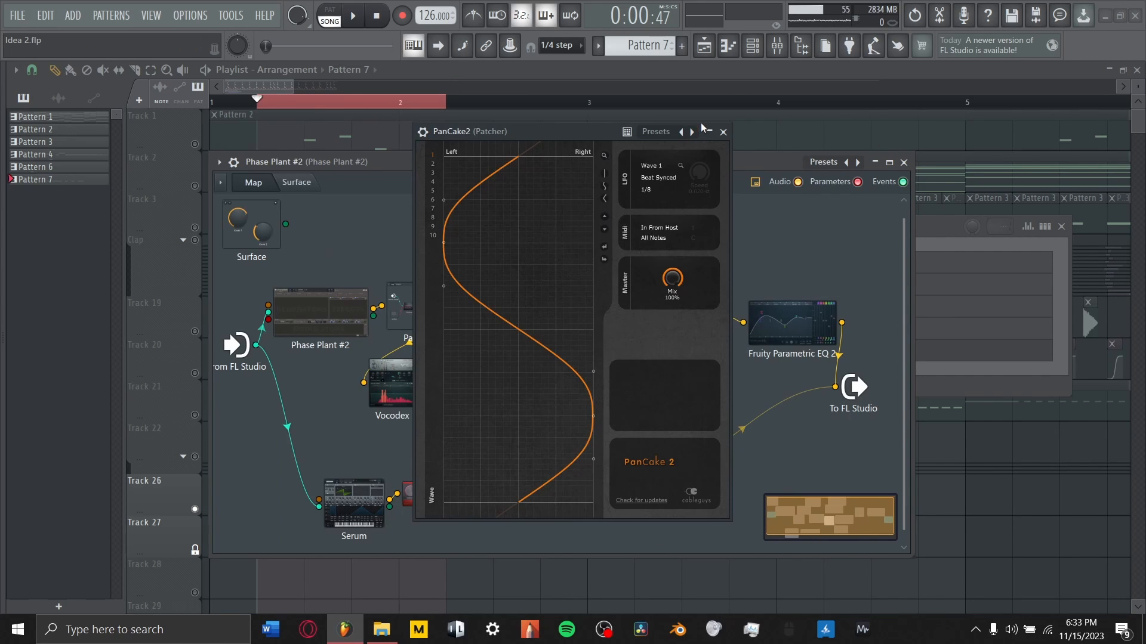
Step: Close PanCake2, check the Fruity parametric EQ 2 that follows it, and audition the chain with all branches
{"action": "left_click", "coordinate": [722, 131]}
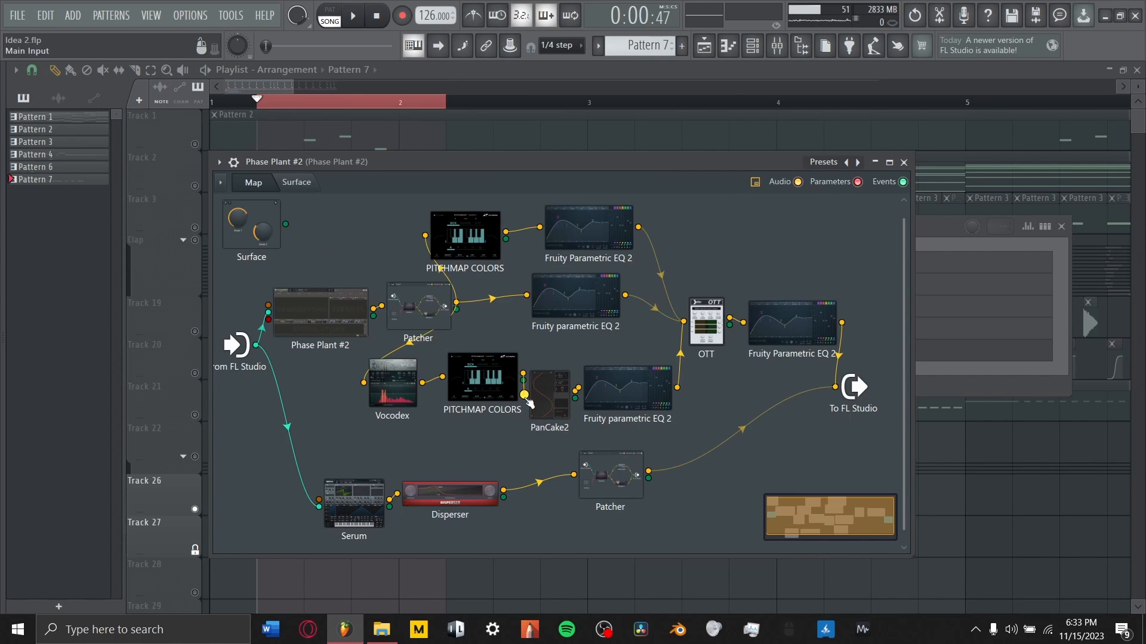
{"action": "left_click", "coordinate": [618, 385]}
{"action": "left_click", "coordinate": [828, 190]}
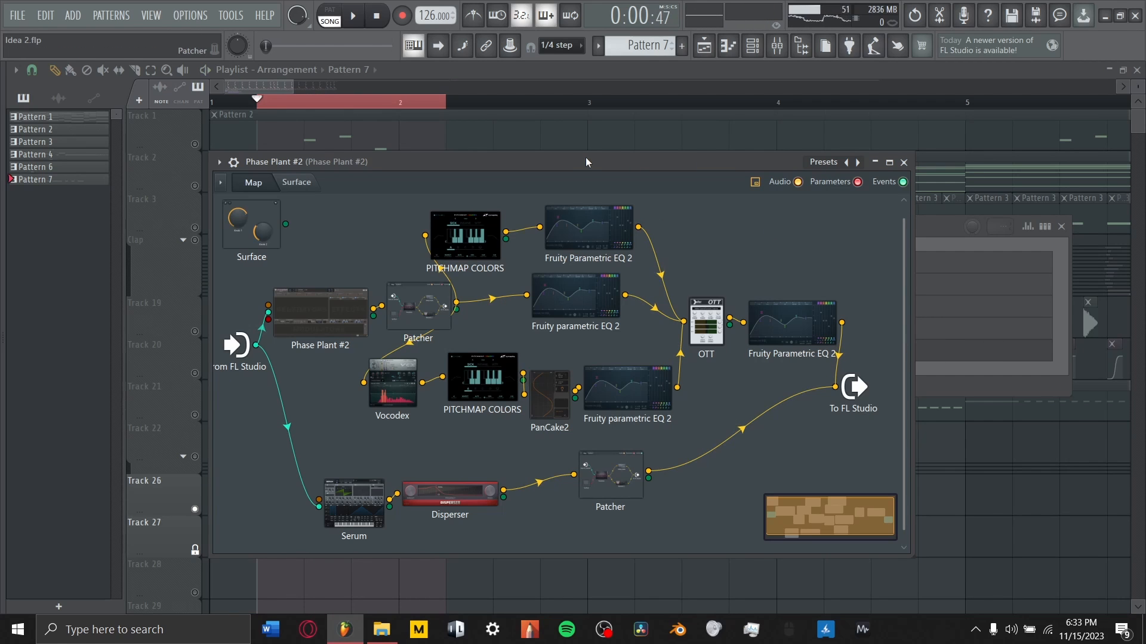
{"action": "key", "text": "space"}
{"action": "key", "text": "space"}
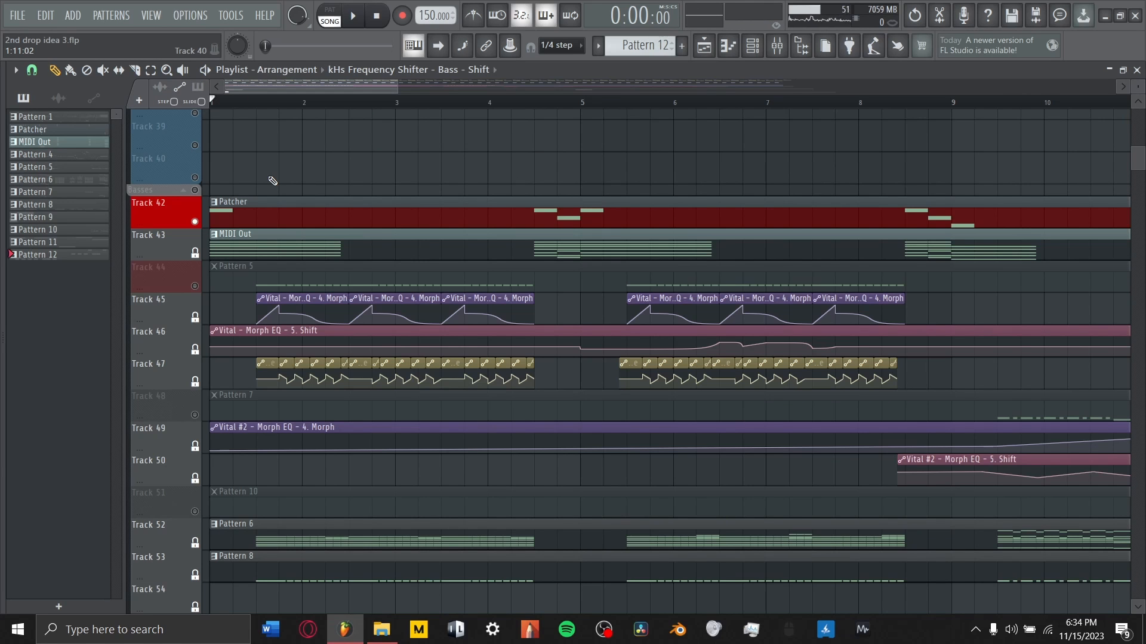
Step: In the 2nd drop idea 3 project's Bass Patcher, spread out the output, EQ and SerumFX nodes, and open PITCHMAP COLORS
{"action": "key", "text": "space"}
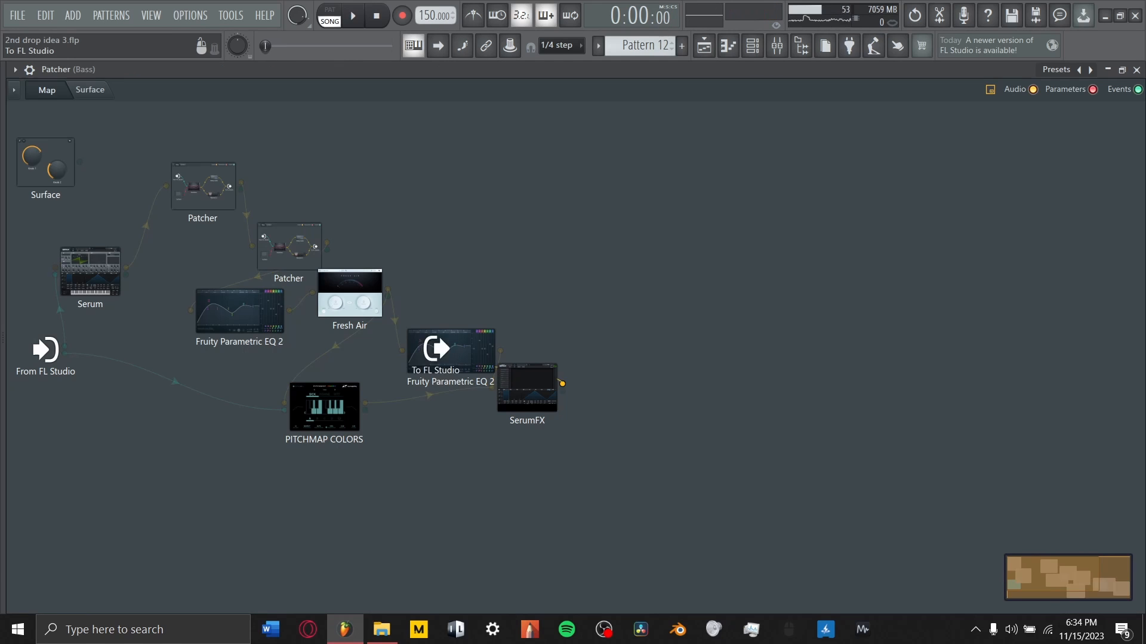
{"action": "left_click_drag", "start_coordinate": [435, 350], "coordinate": [935, 395]}
{"action": "left_click_drag", "start_coordinate": [453, 349], "coordinate": [486, 299]}
{"action": "left_click_drag", "start_coordinate": [527, 388], "coordinate": [580, 446]}
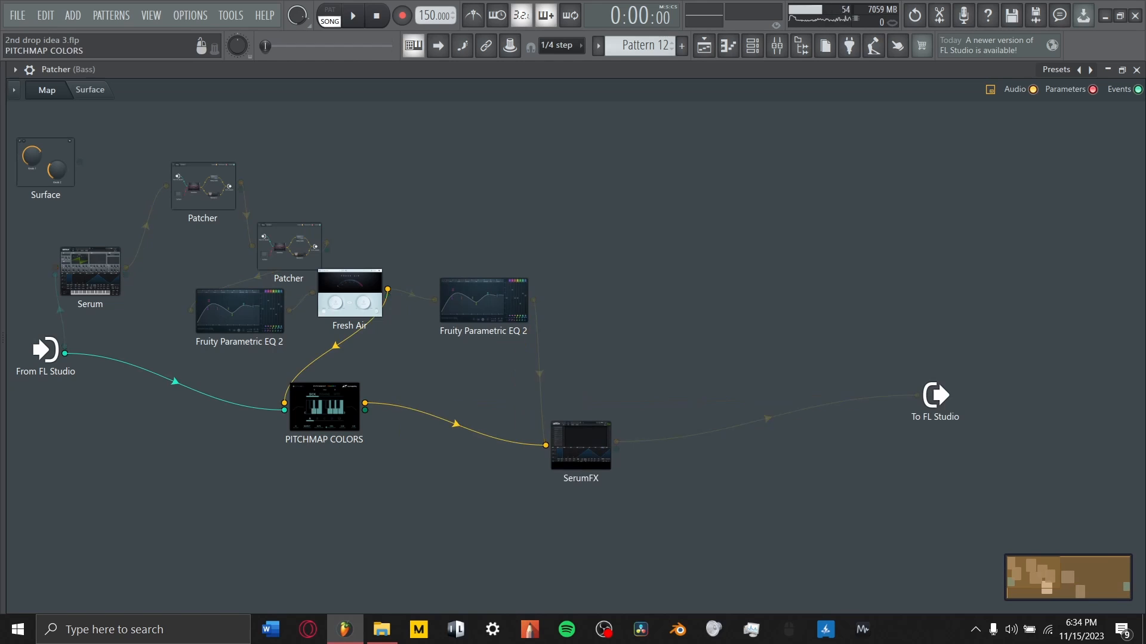
{"action": "double_click", "coordinate": [325, 407]}
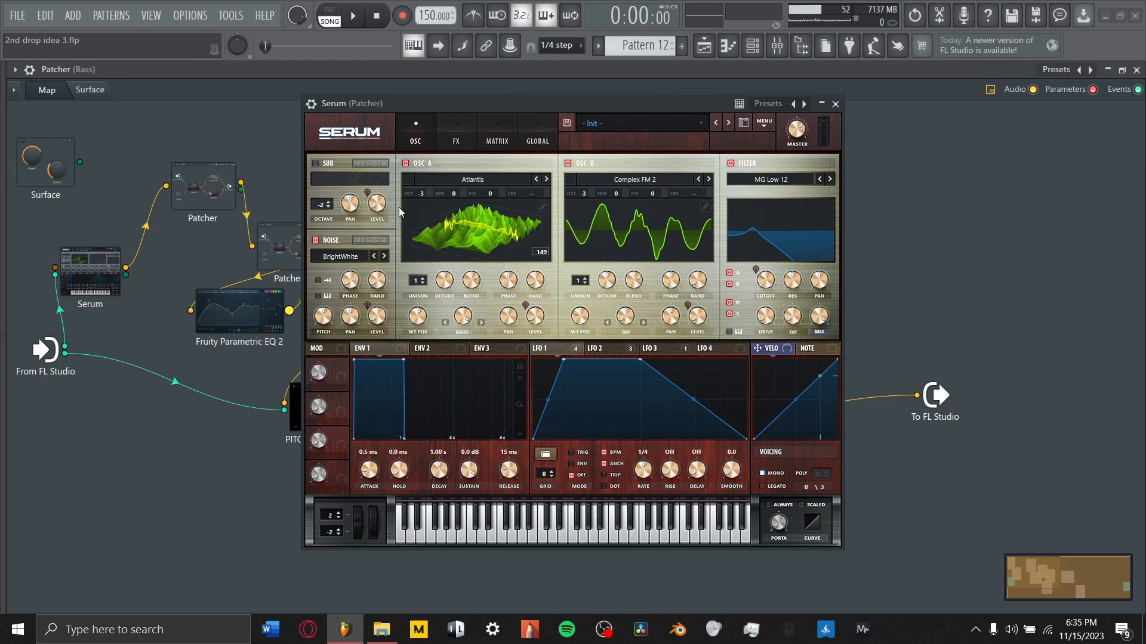
Step: Turn on Serum's sub oscillator, review its effects rack down to the compressor, and close Serum
{"action": "left_click", "coordinate": [315, 163]}
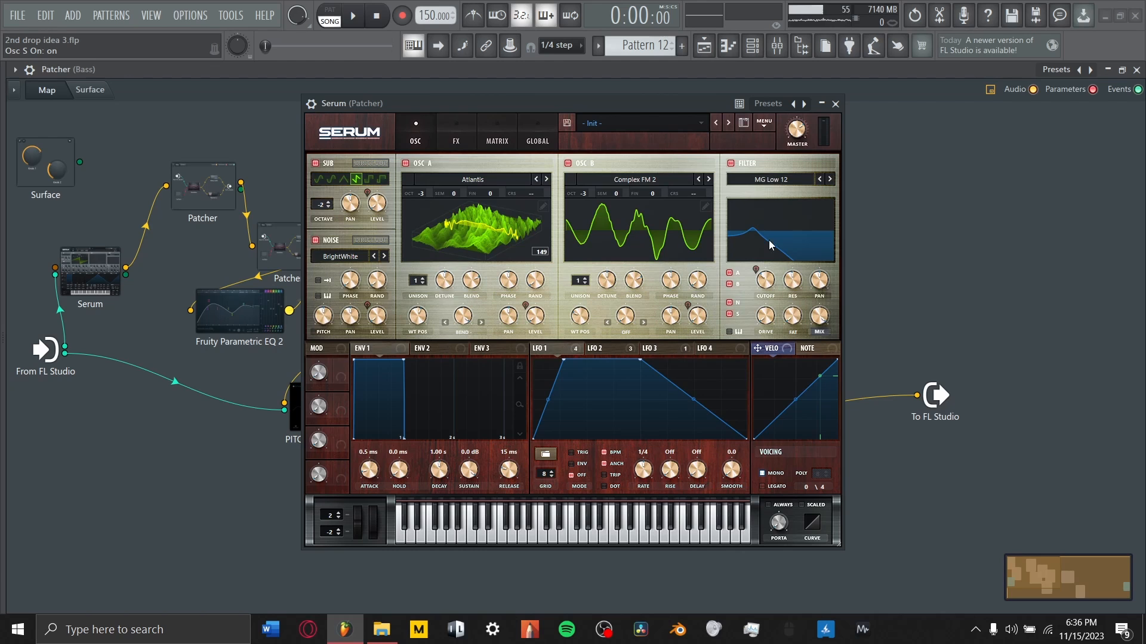
{"action": "left_click", "coordinate": [463, 132]}
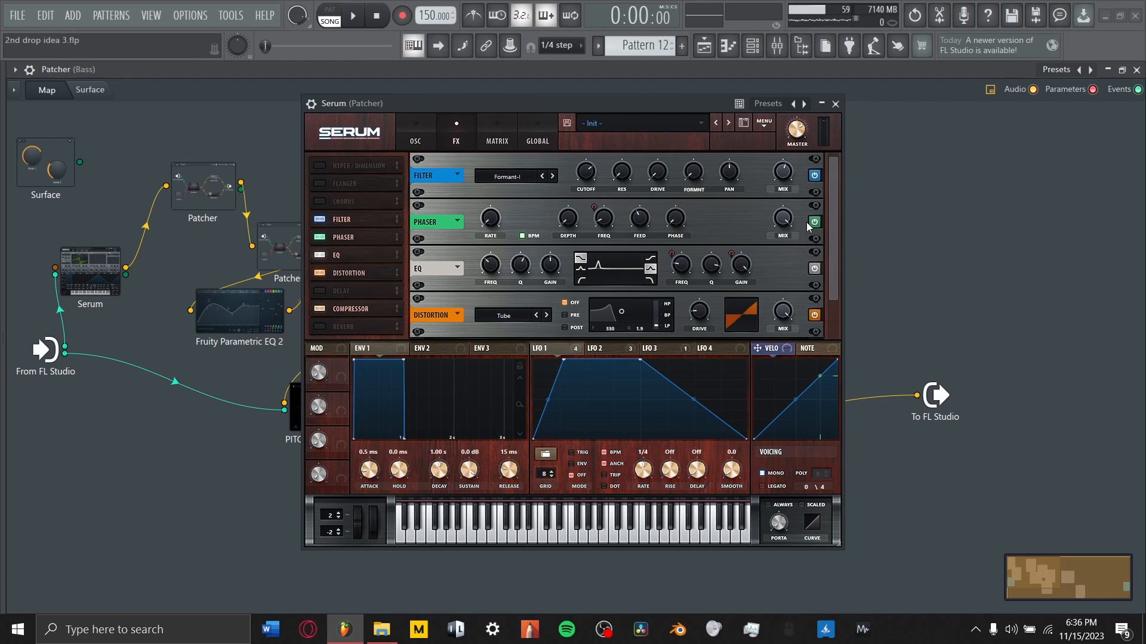
{"action": "scroll", "coordinate": [826, 208], "scroll_direction": "down", "scroll_amount": 1}
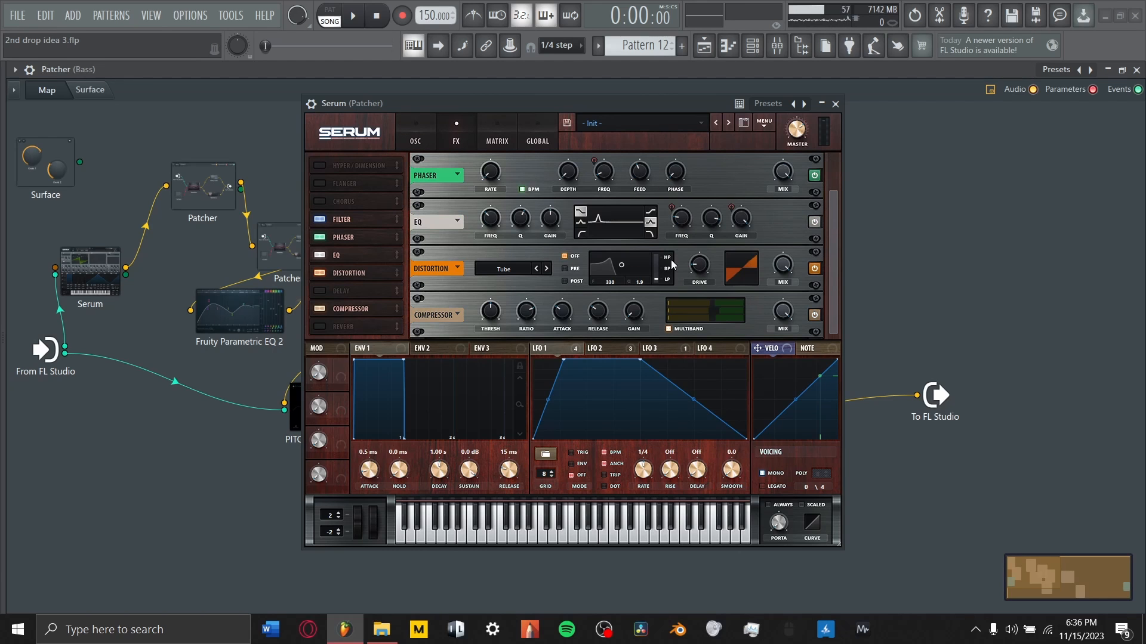
{"action": "left_click", "coordinate": [836, 104]}
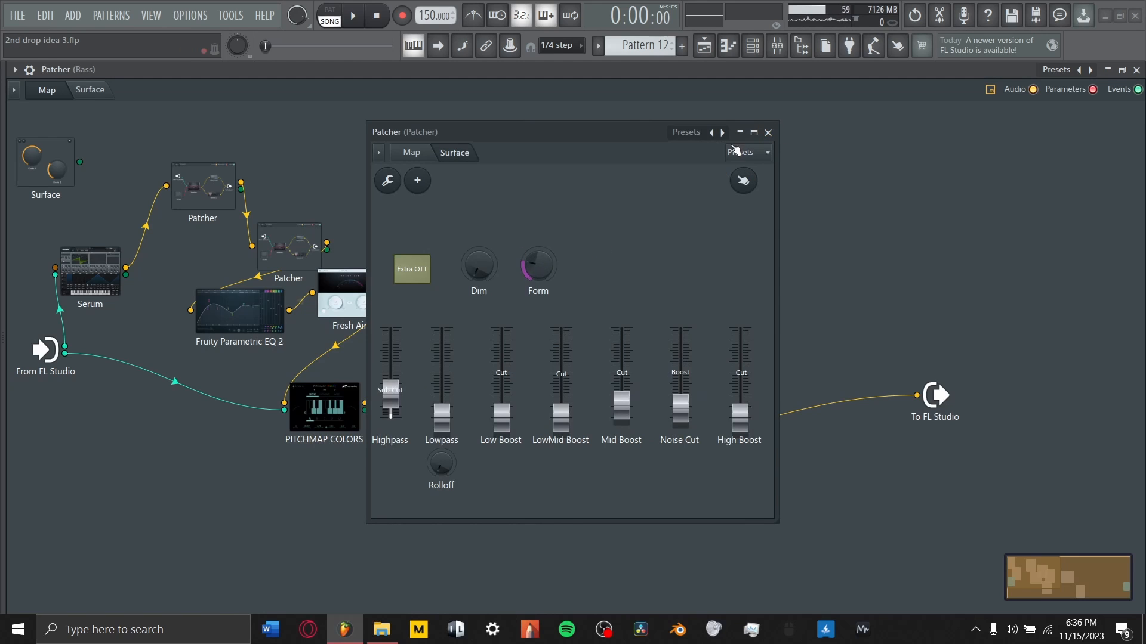
Step: Examine the distortion chain in the second nested Patcher and the Hyper/Dimension effect in SerumFX
{"action": "double_click", "coordinate": [302, 246]}
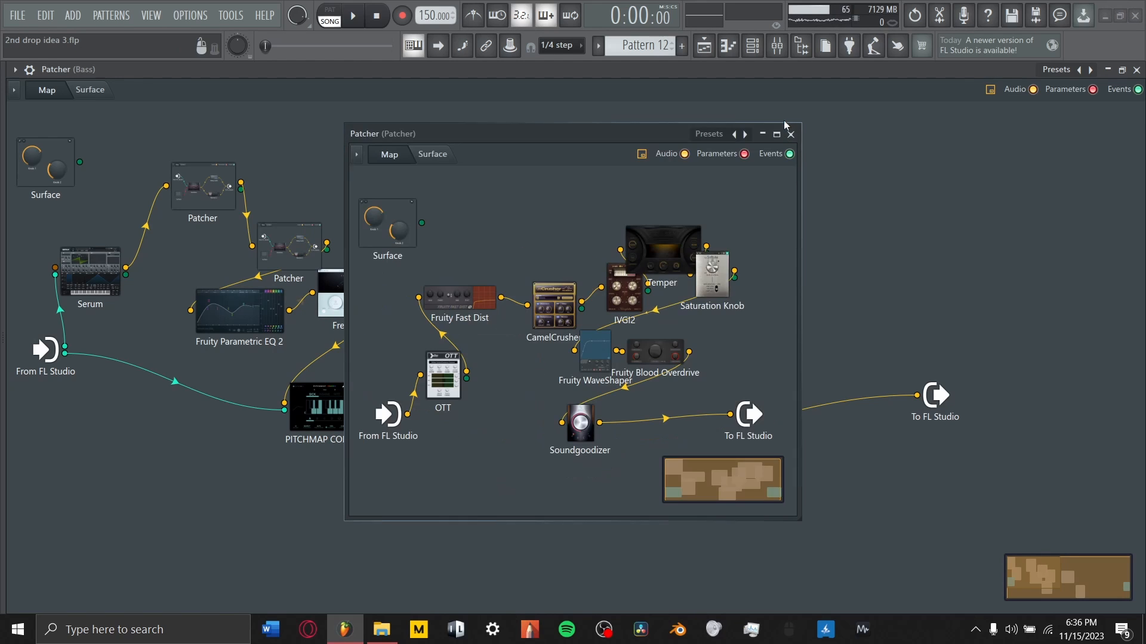
{"action": "left_click", "coordinate": [792, 133]}
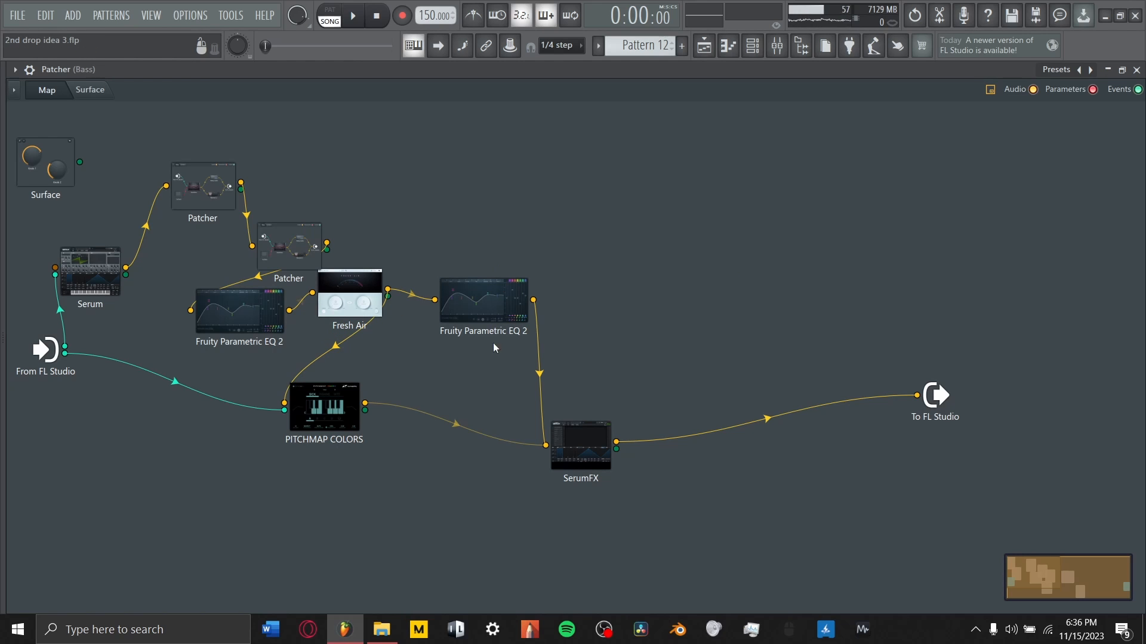
{"action": "double_click", "coordinate": [597, 458]}
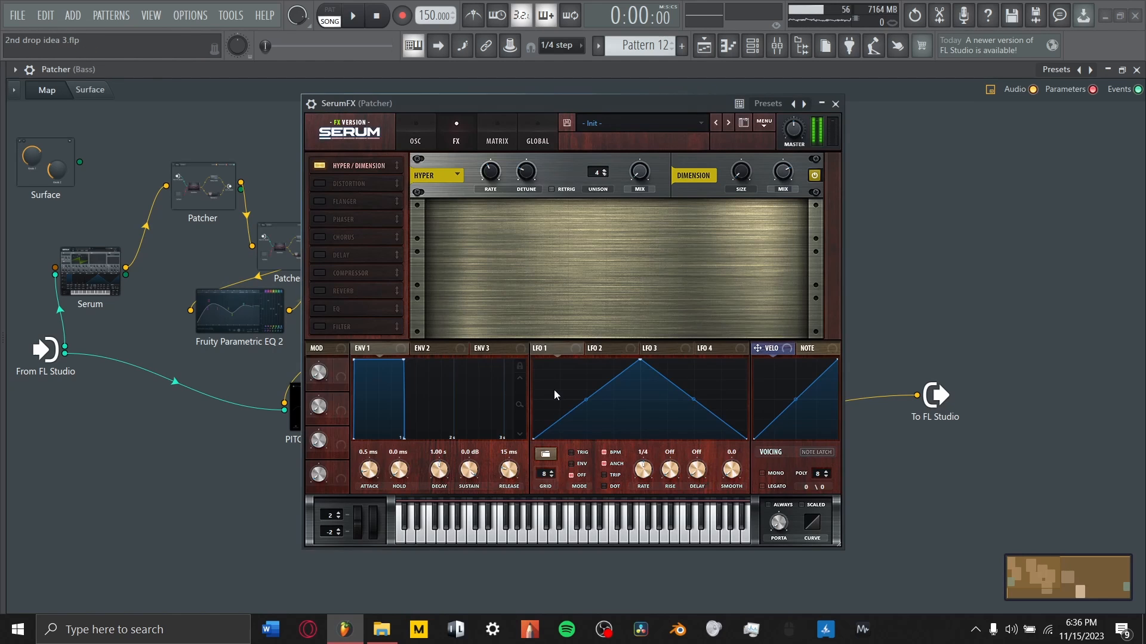
{"action": "left_click", "coordinate": [835, 103]}
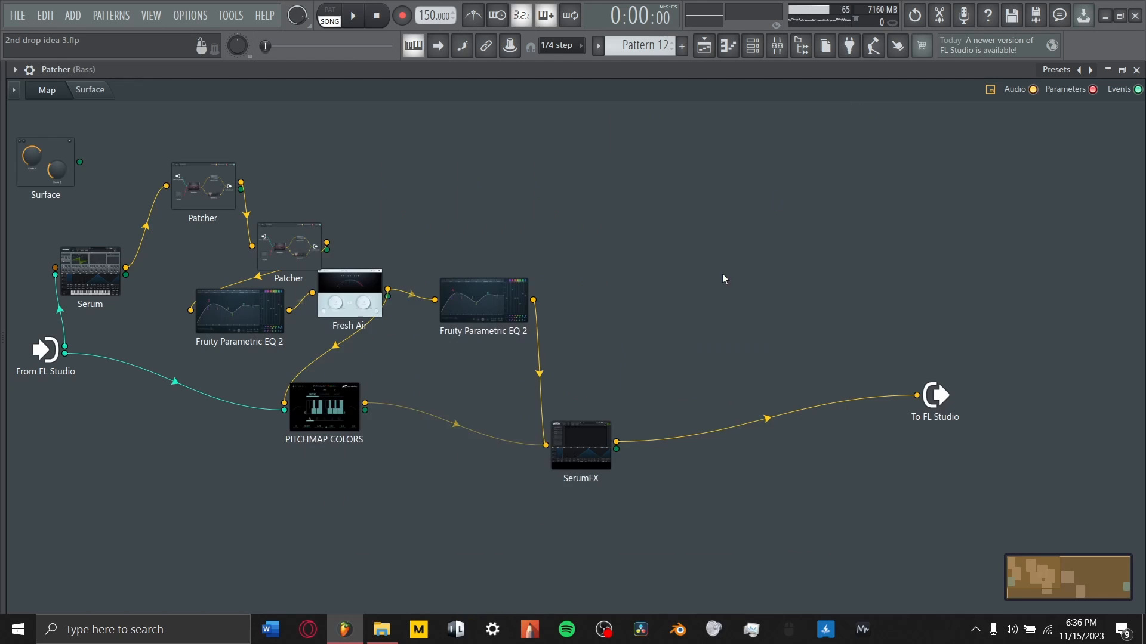
Step: Examine the MIDI-controlled PITCHMAP COLORS settings, including its minimum and maximum pitch limits, and close the plugin
{"action": "double_click", "coordinate": [323, 408]}
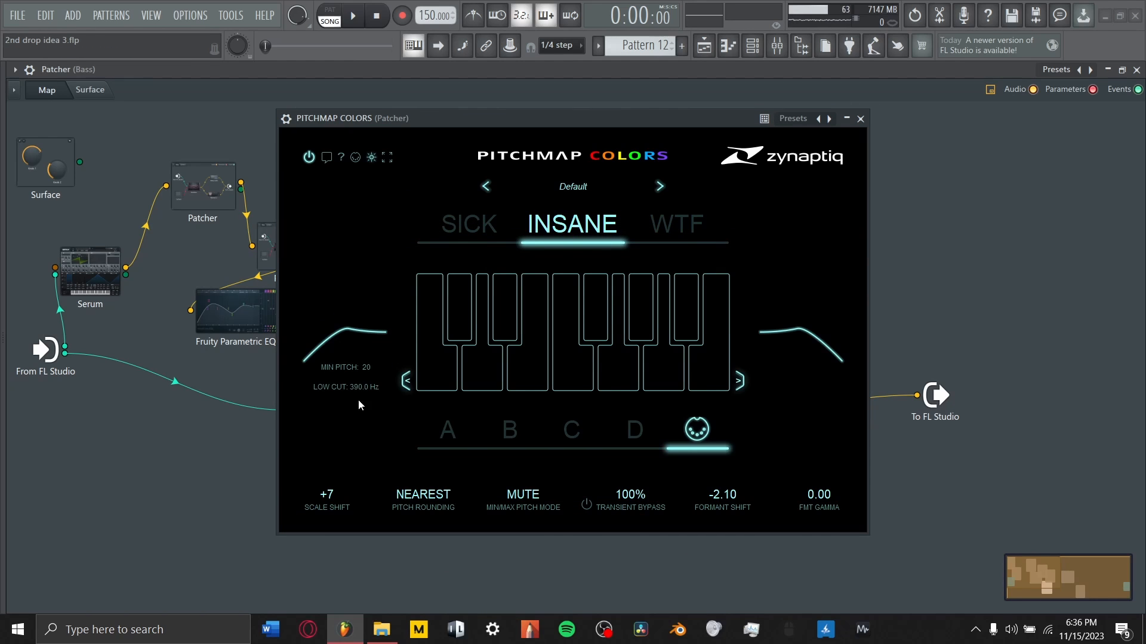
{"action": "mouse_move", "coordinate": [807, 324]}
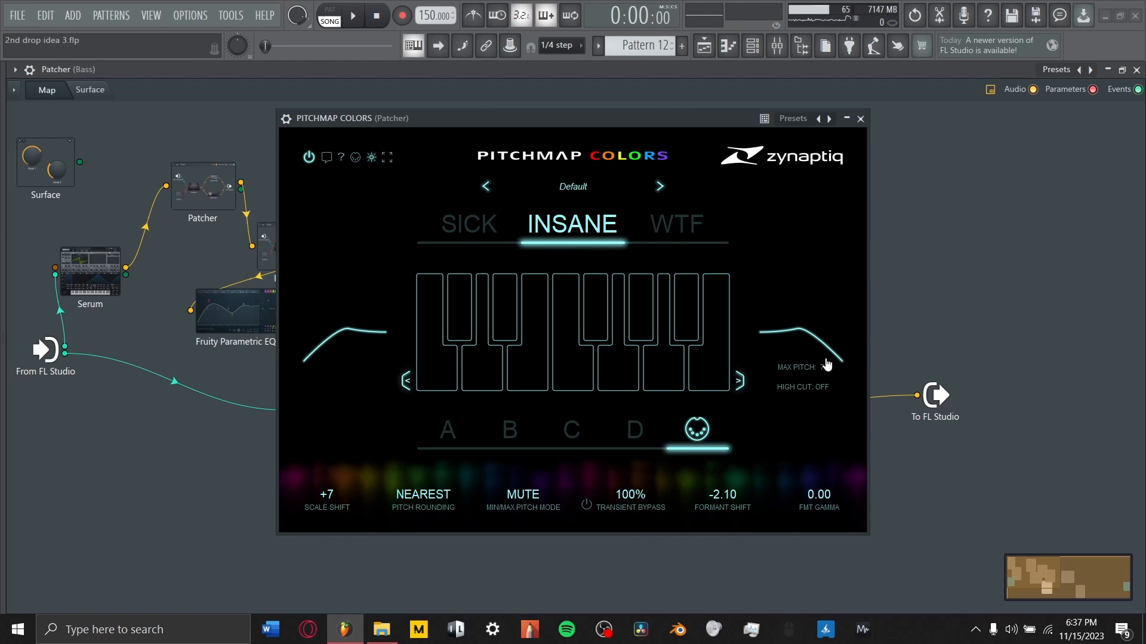
{"action": "left_click", "coordinate": [860, 118]}
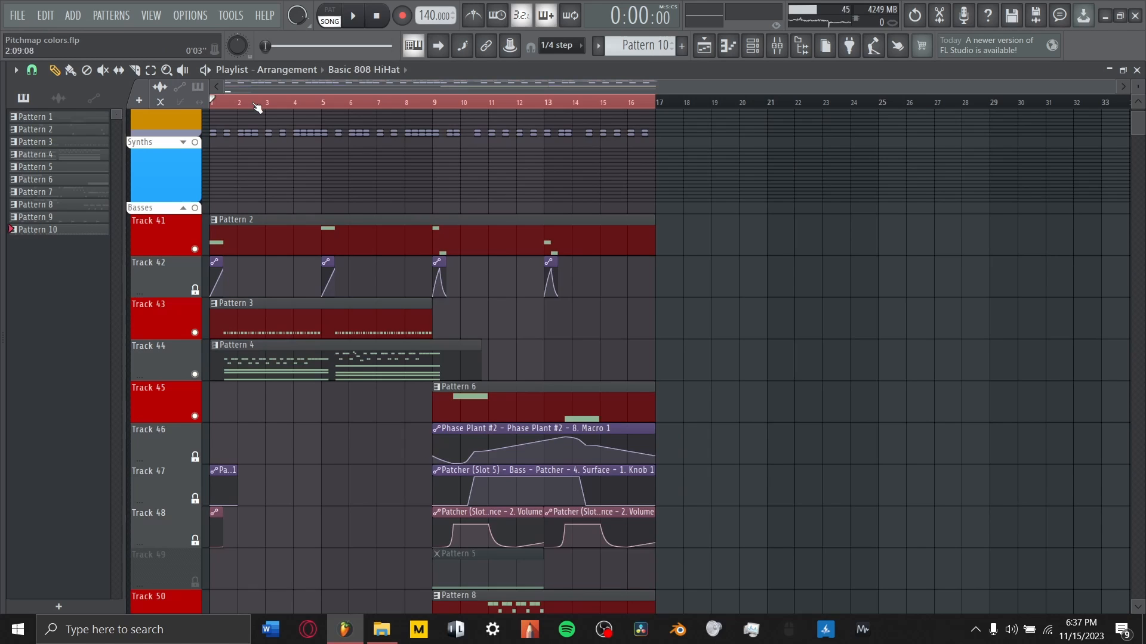
Step: In the Pitchmap colors project, solo Track 41 in the playlist and play Pattern 2 from the start
{"action": "scroll", "coordinate": [257, 105], "scroll_direction": "up", "scroll_amount": 2}
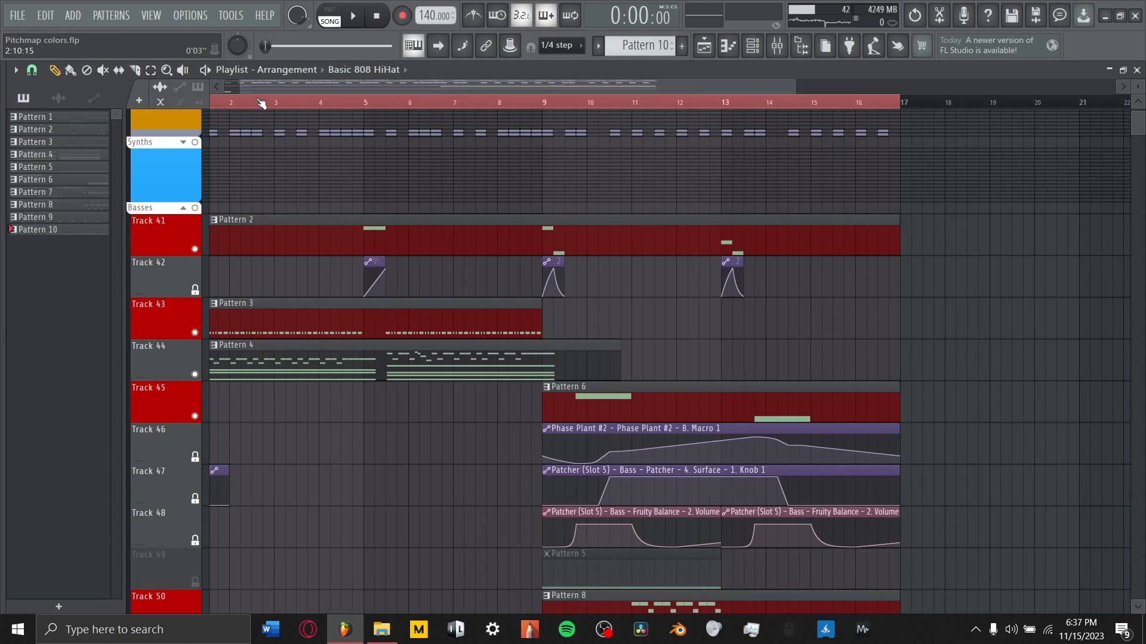
{"action": "left_click_drag", "start_coordinate": [277, 90], "coordinate": [219, 100]}
{"action": "right_click", "coordinate": [196, 252]}
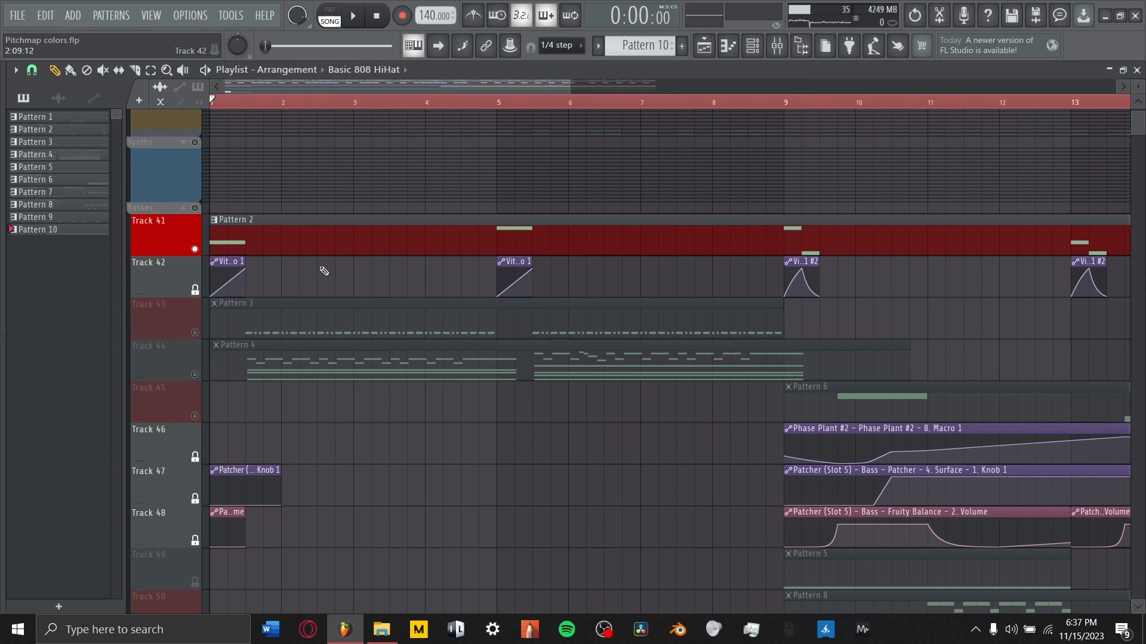
{"action": "key", "text": "space"}
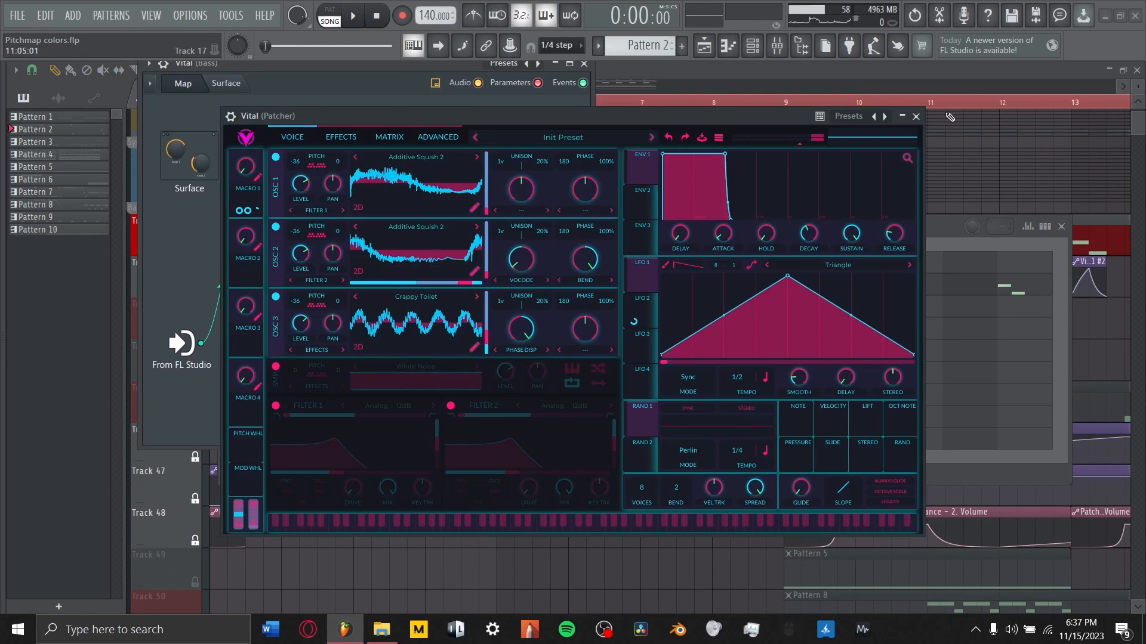
Step: Check the nested Patcher in the Vital bass map, and open PITCHMAP COLORS in the Bass mixer track's Patcher
{"action": "left_click", "coordinate": [916, 116]}
{"action": "double_click", "coordinate": [502, 326]}
{"action": "left_click", "coordinate": [768, 132]}
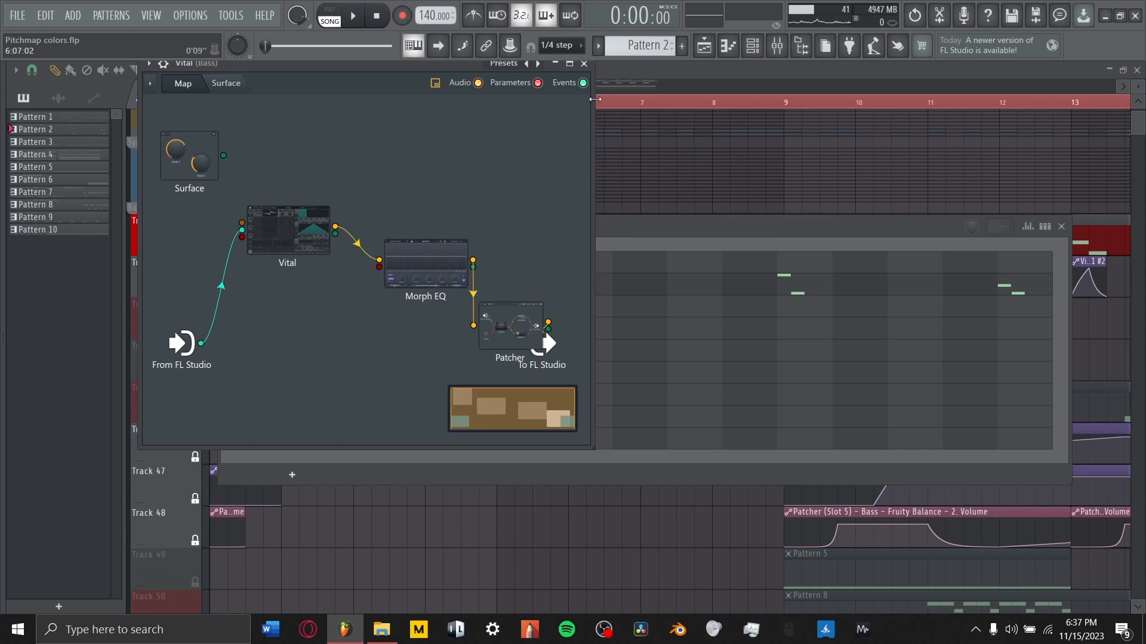
{"action": "left_click", "coordinate": [586, 65]}
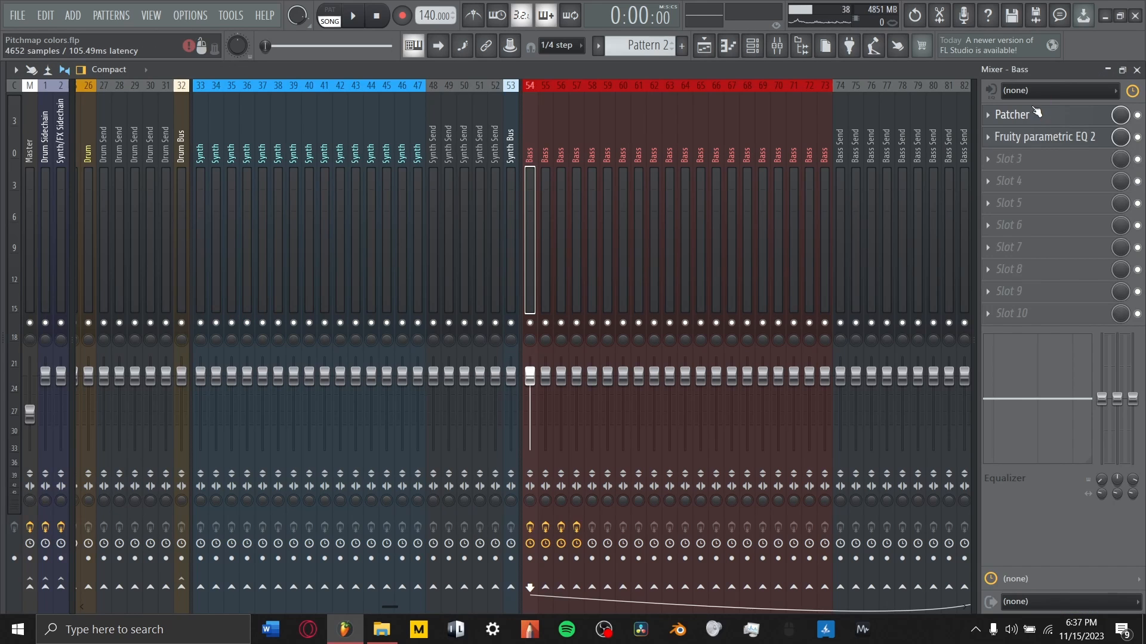
{"action": "left_click", "coordinate": [1011, 115]}
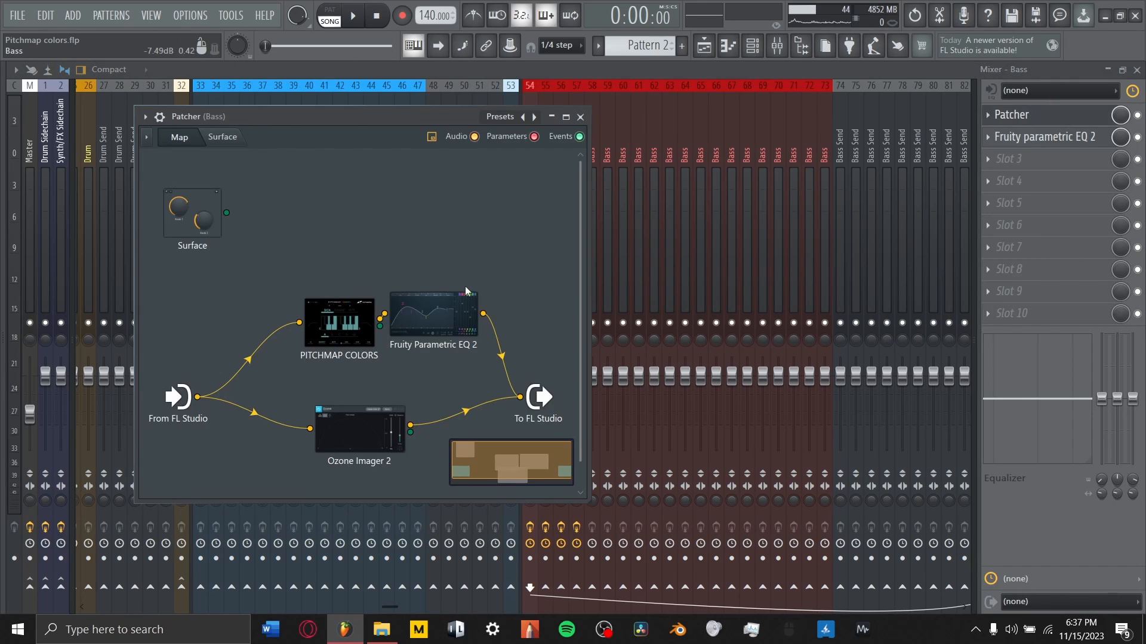
{"action": "double_click", "coordinate": [343, 333]}
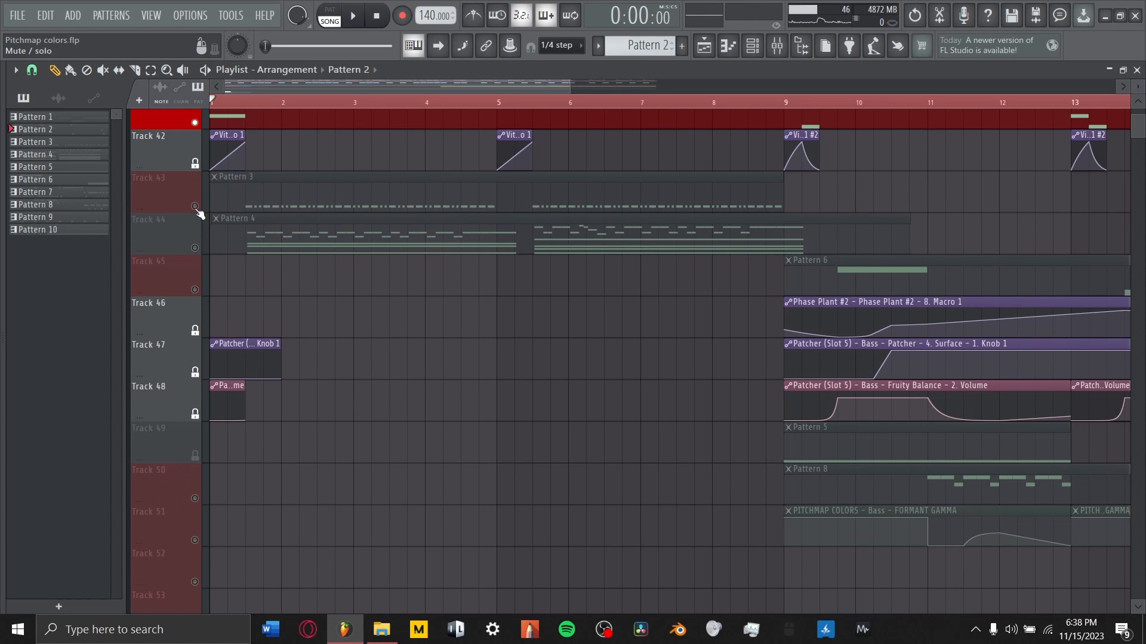
Step: Solo Track 44 in place of Track 41, enable Track 43 with Pattern 3, and start playback
{"action": "right_click", "coordinate": [196, 207]}
{"action": "right_click", "coordinate": [202, 249]}
{"action": "right_click", "coordinate": [196, 248]}
{"action": "scroll", "coordinate": [203, 251], "scroll_direction": "up", "scroll_amount": 2}
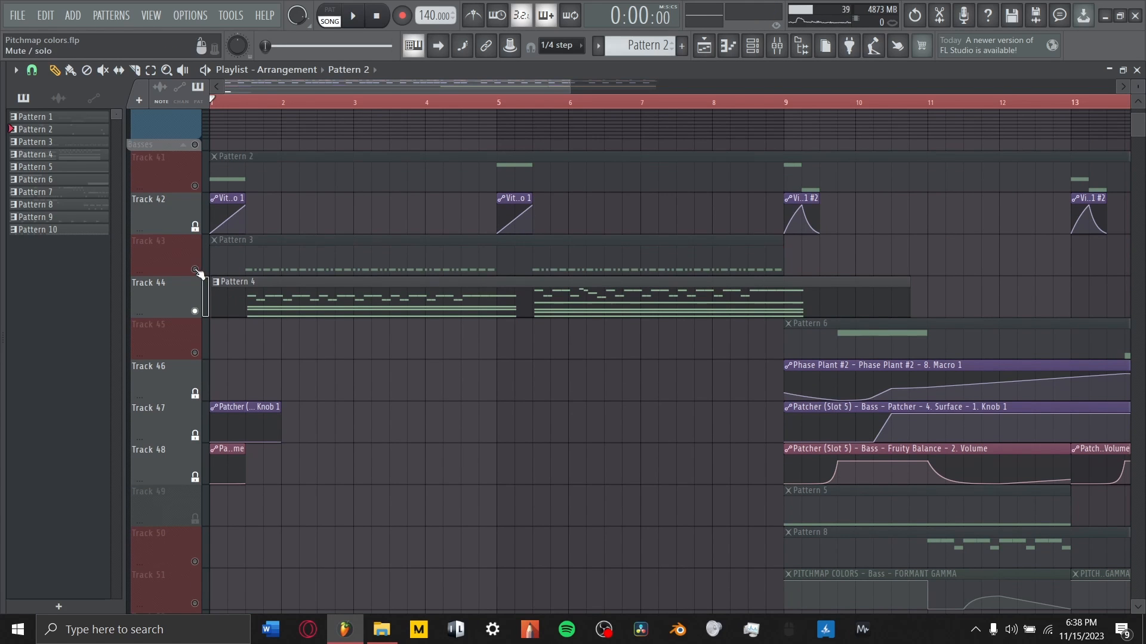
{"action": "left_click", "coordinate": [195, 269]}
{"action": "key", "text": "space"}
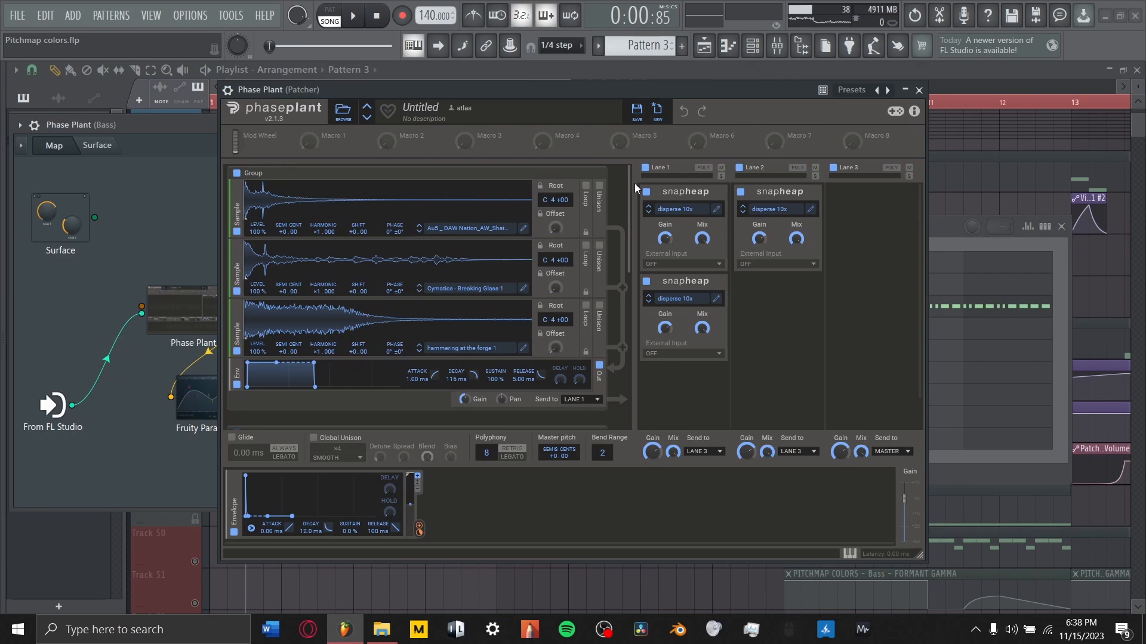
Step: Examine the sample layers and Snap Heap effect lanes in the bass Patcher's Phase Plant, and close the synth
{"action": "left_click_drag", "start_coordinate": [631, 185], "coordinate": [644, 209]}
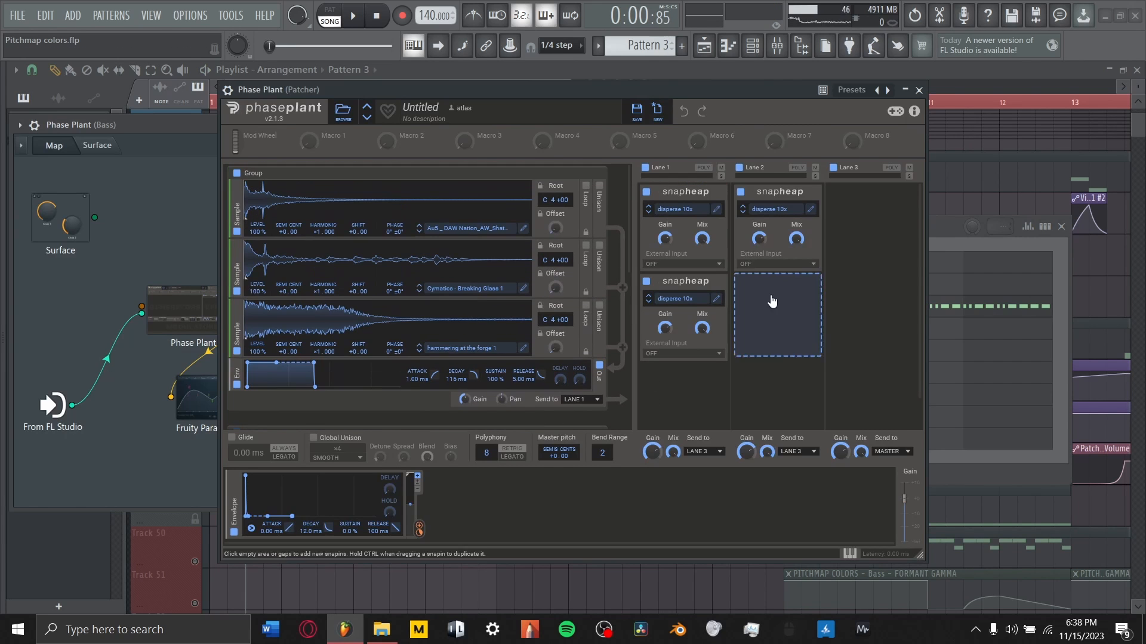
{"action": "left_click", "coordinate": [920, 90]}
{"action": "double_click", "coordinate": [320, 434]}
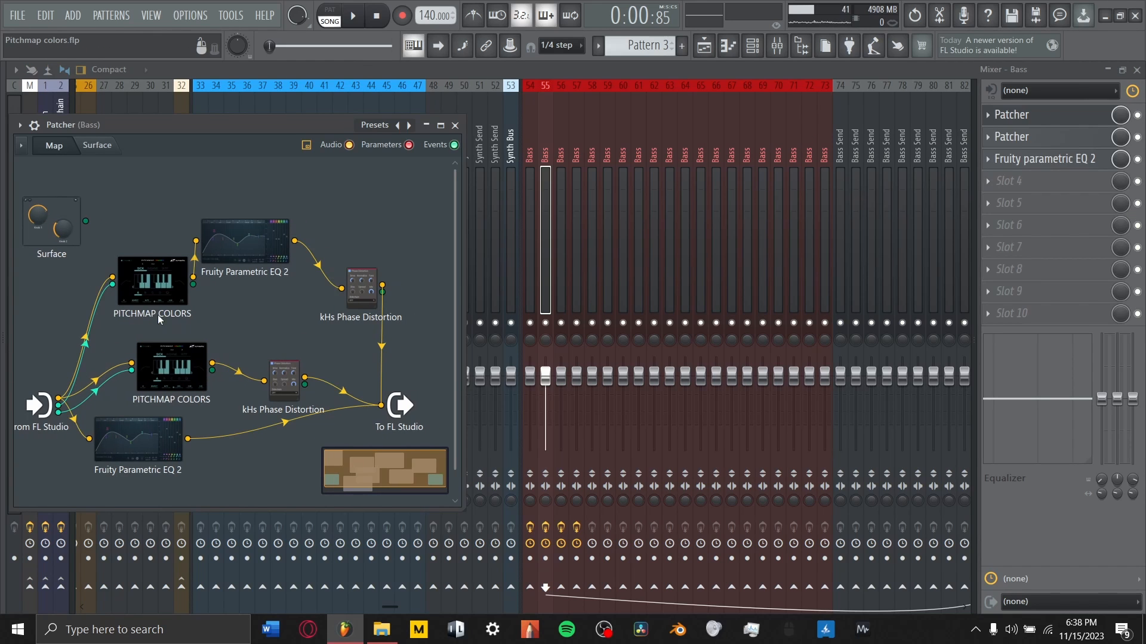
Step: Align the lower PITCHMAP COLORS node under the upper one in the Bass track's Patcher, and check its plugin settings
{"action": "left_click_drag", "start_coordinate": [173, 358], "coordinate": [156, 358]}
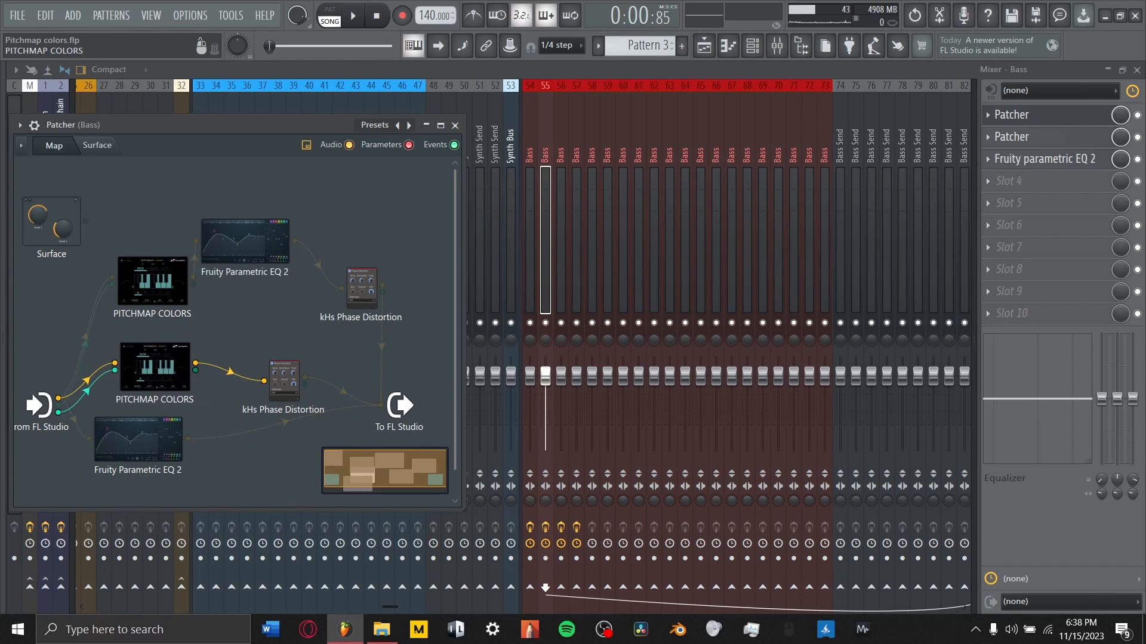
{"action": "double_click", "coordinate": [193, 402]}
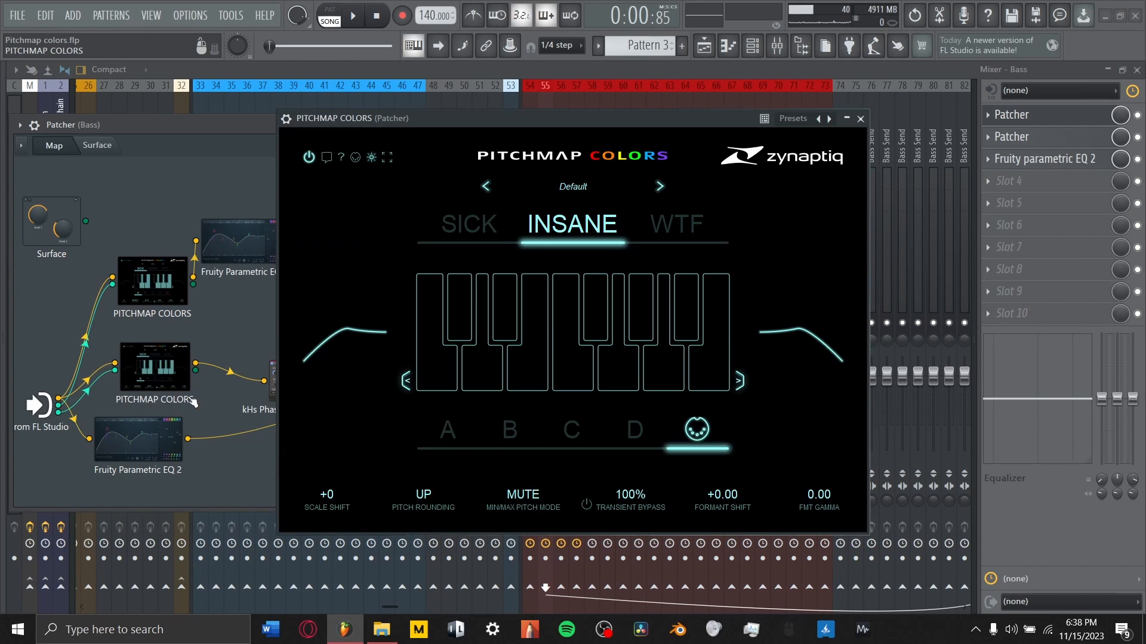
{"action": "left_click", "coordinate": [844, 117]}
Step: Play the bass and examine the upper PITCHMAP COLORS node's settings during playback, closing the plugin and stopping at the end
{"action": "key", "text": "space"}
{"action": "double_click", "coordinate": [127, 397]}
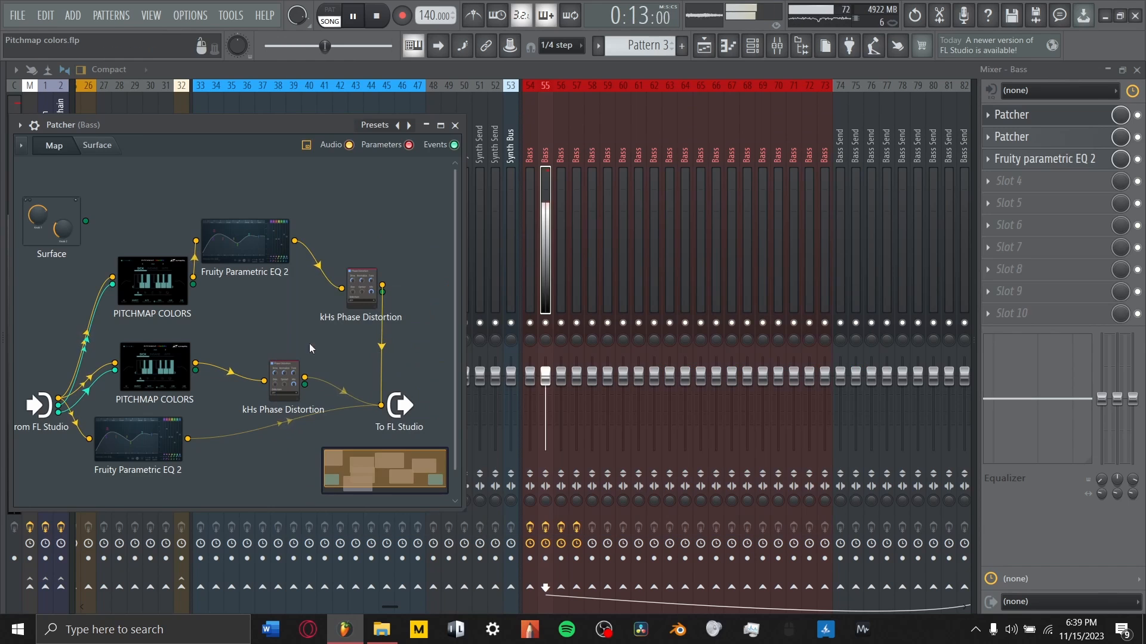
{"action": "double_click", "coordinate": [145, 279]}
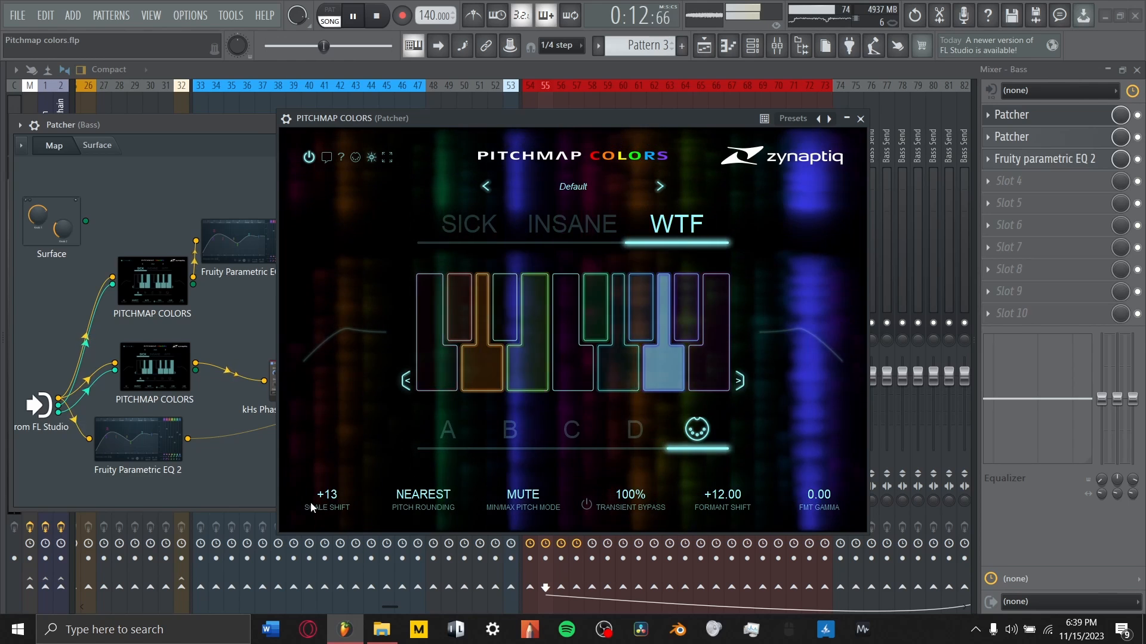
{"action": "left_click", "coordinate": [860, 119]}
{"action": "key", "text": "space"}
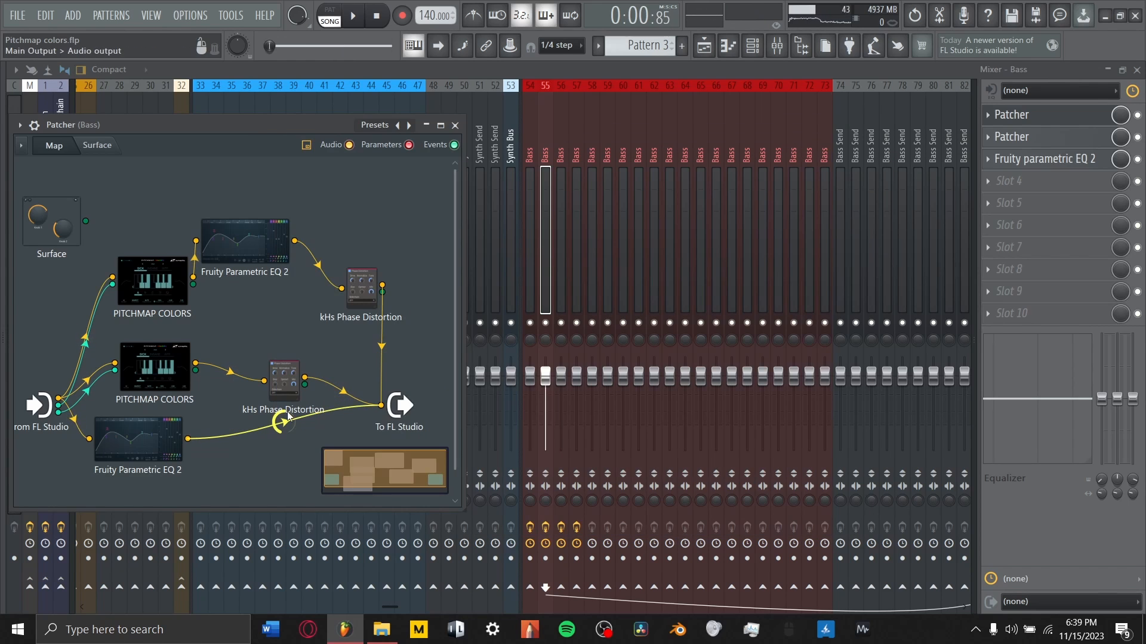
Step: Audition Tracks 43 and 44 in the playlist, and enable Track 41 in place of Track 43 to play Pattern 2
{"action": "key", "text": "space"}
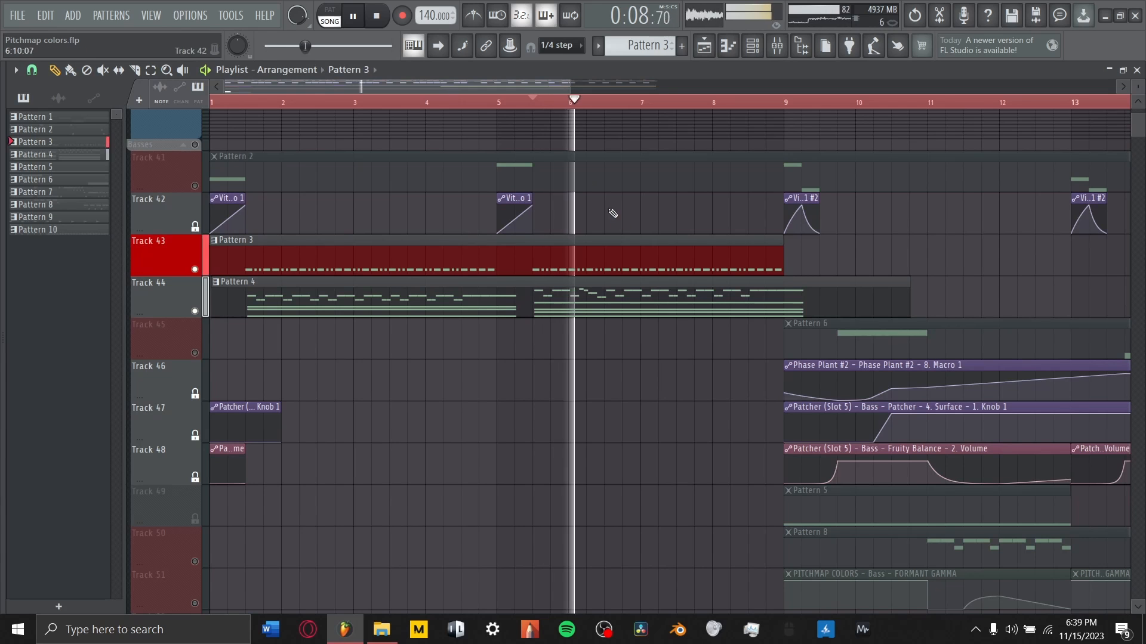
{"action": "left_click_drag", "start_coordinate": [517, 86], "coordinate": [692, 66]}
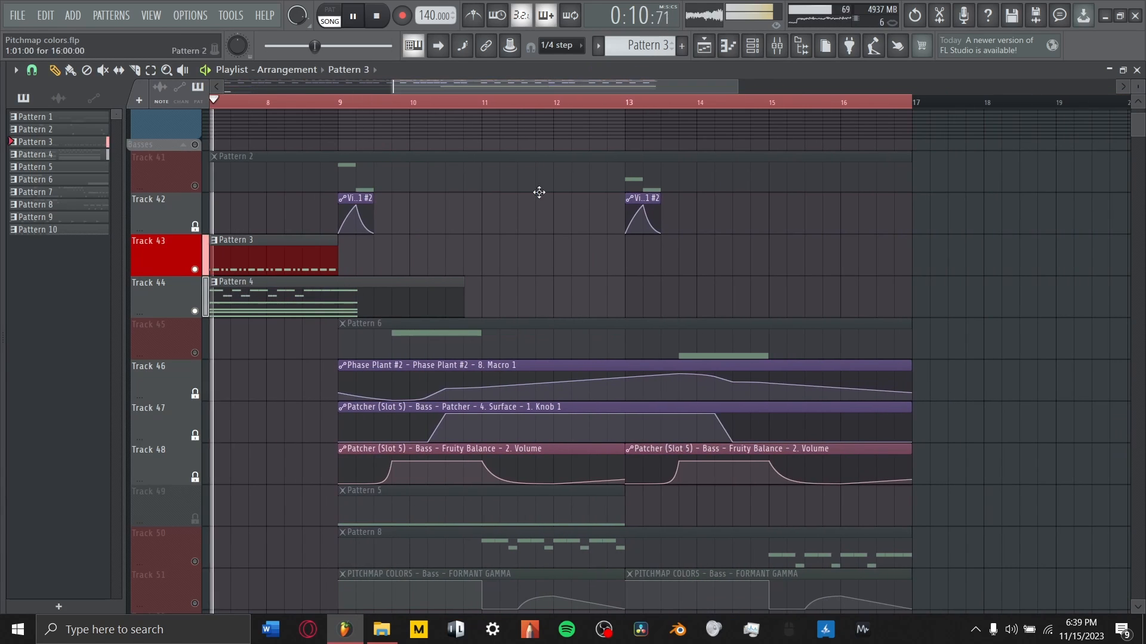
{"action": "key", "text": "space"}
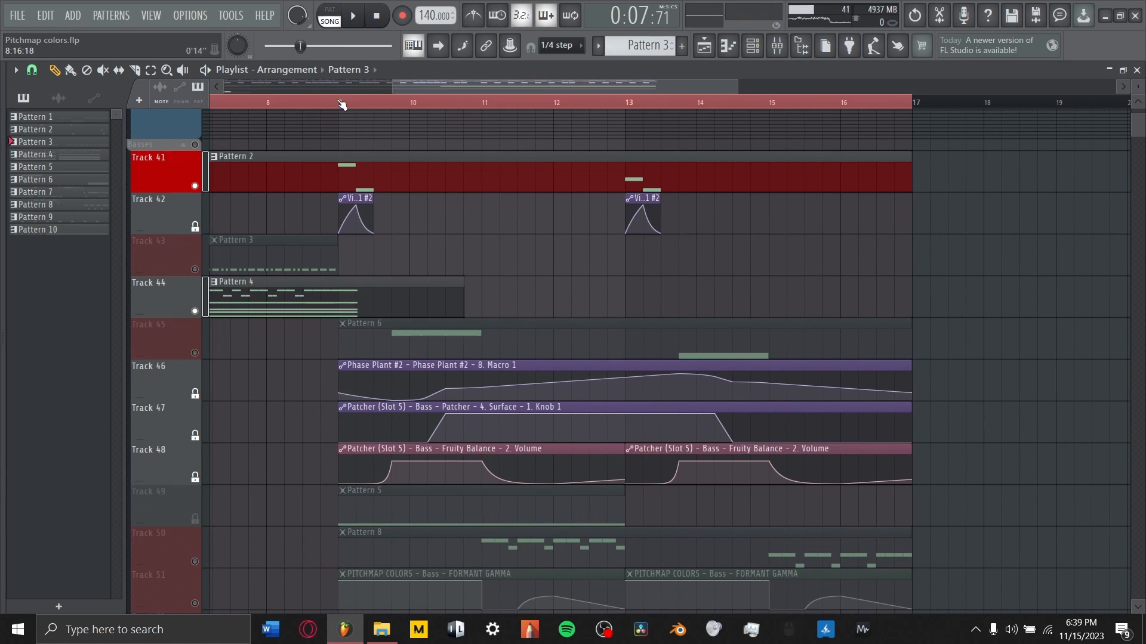
{"action": "key", "text": "space"}
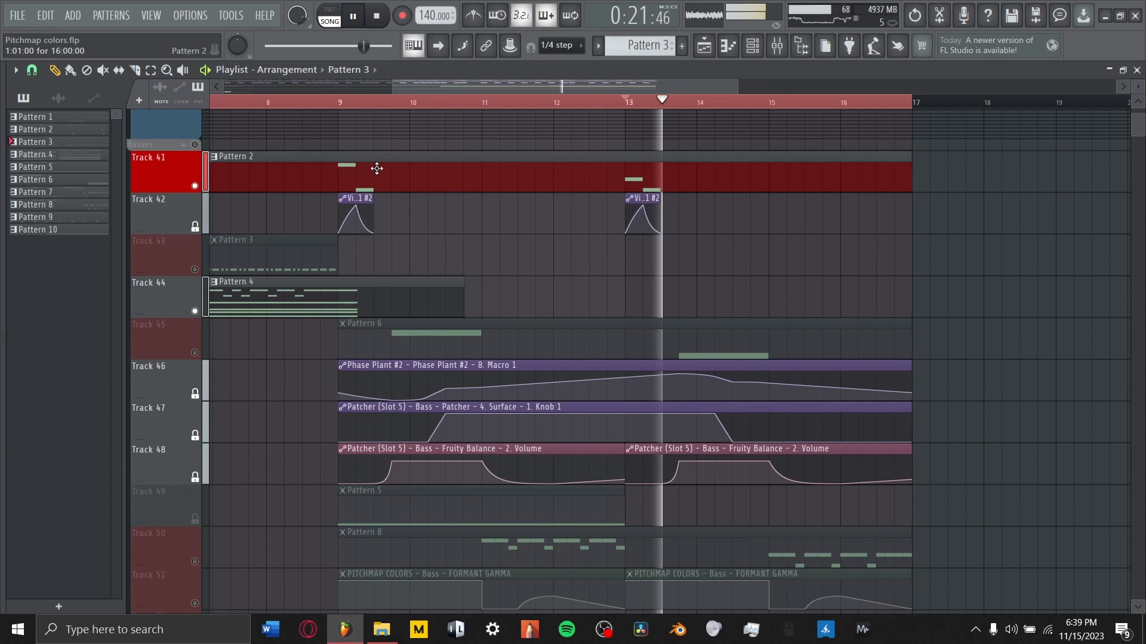
{"action": "key", "text": "space"}
Step: Enable Track 50 with Pattern 8 and Track 51 with the PITCHMAP COLORS formant gamma automation
{"action": "scroll", "coordinate": [333, 277], "scroll_direction": "down", "scroll_amount": 4}
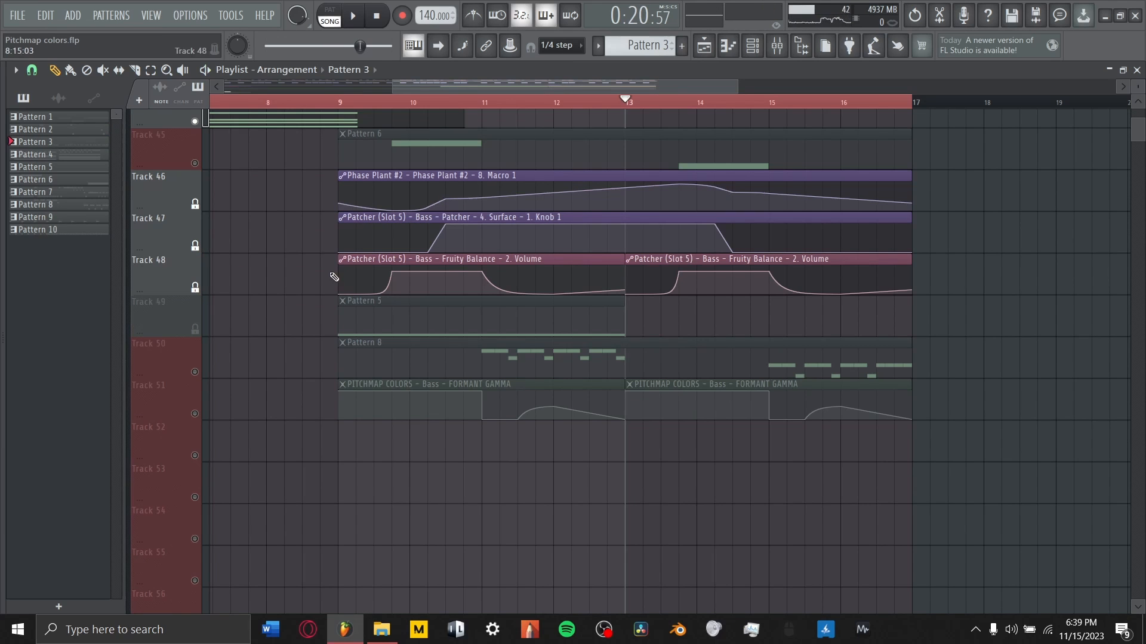
{"action": "left_click", "coordinate": [196, 373]}
{"action": "left_click", "coordinate": [197, 415]}
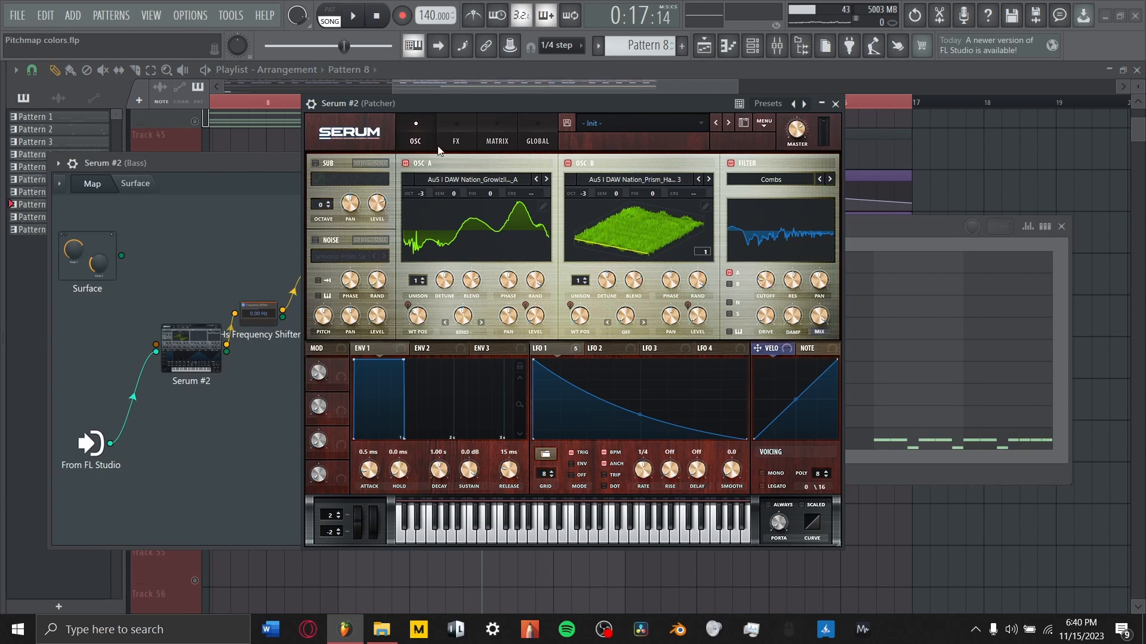
Step: Examine Serum #2's effects rack, close the synth, and open the nested Patcher in its bass map
{"action": "left_click", "coordinate": [490, 140]}
{"action": "left_click", "coordinate": [464, 139]}
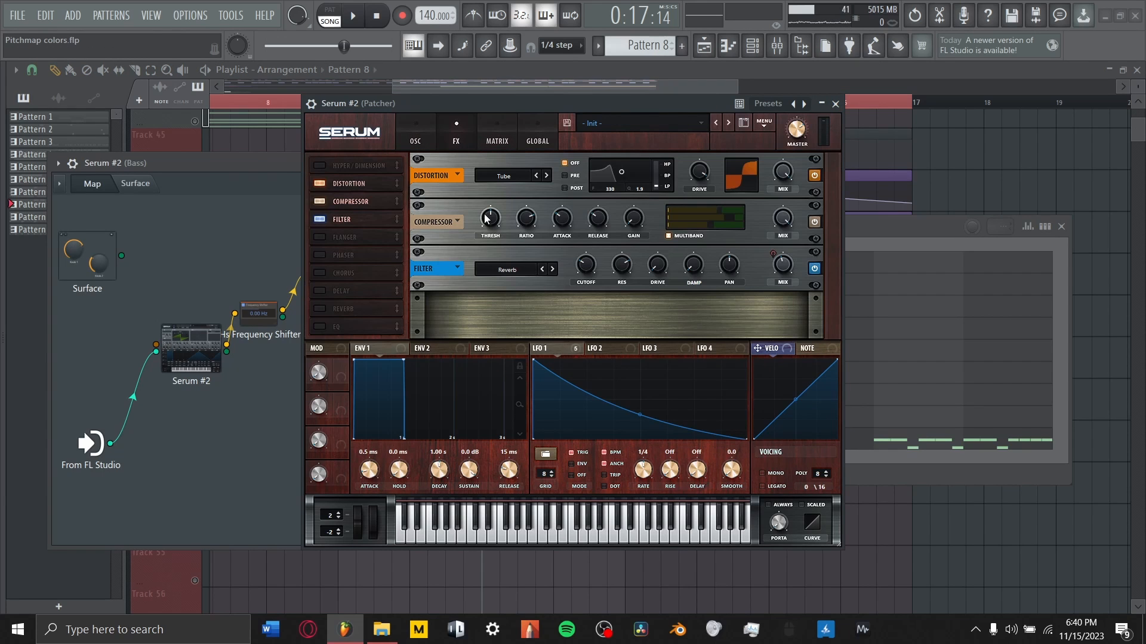
{"action": "left_click", "coordinate": [835, 103]}
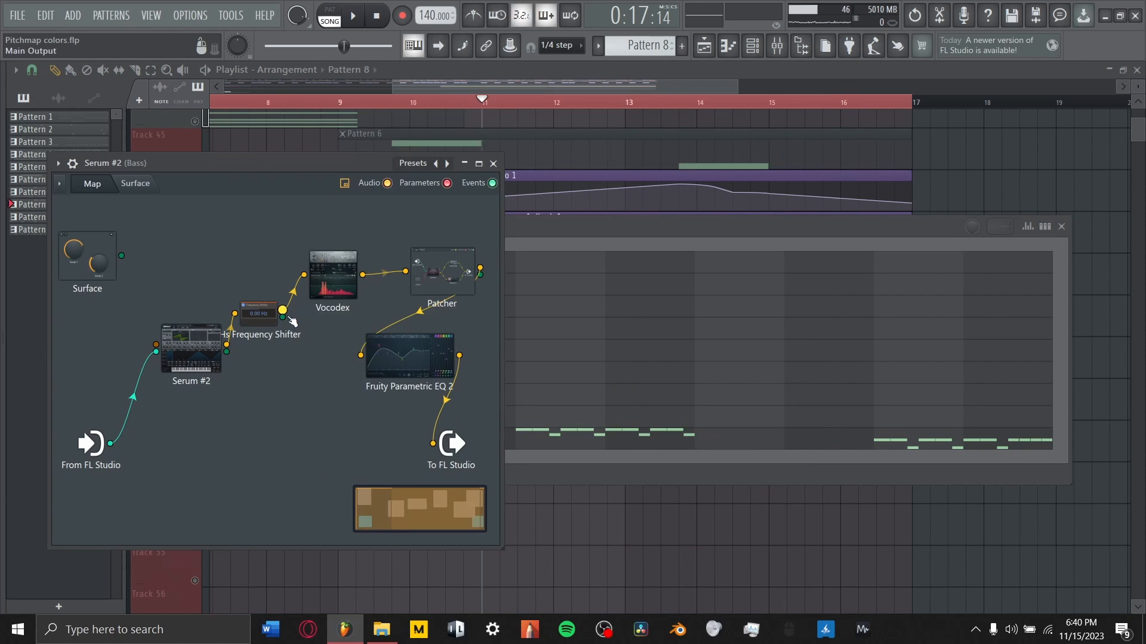
{"action": "double_click", "coordinate": [442, 284]}
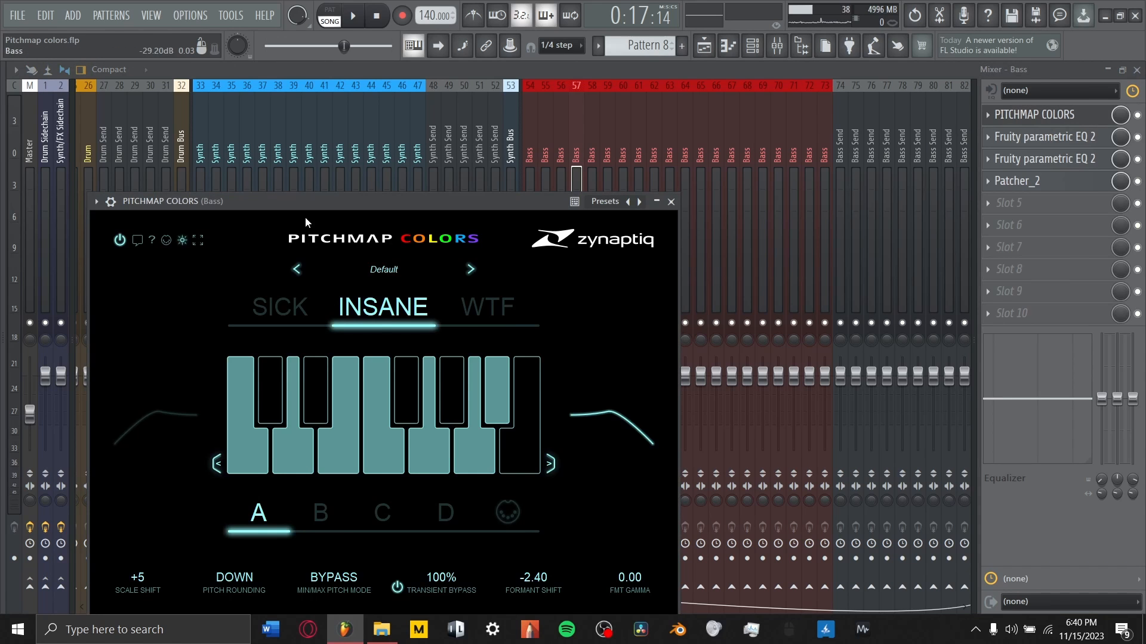
Step: Bring the Bass track's PITCHMAP COLORS fully into view and play Pattern 8 while watching its formant gamma
{"action": "left_click_drag", "start_coordinate": [305, 203], "coordinate": [313, 111]}
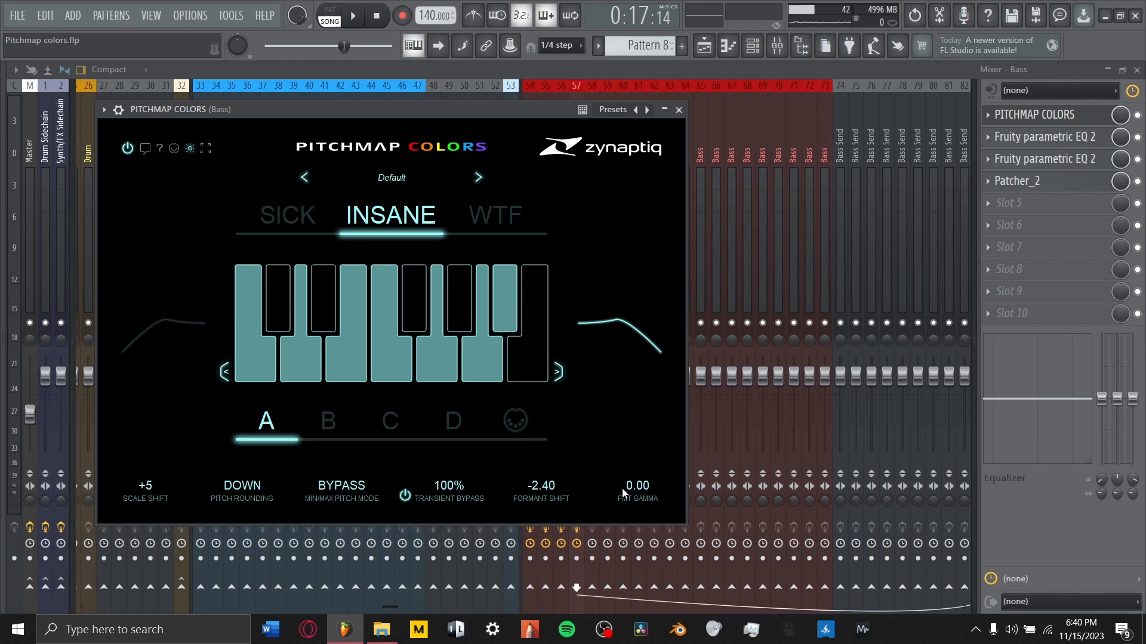
{"action": "key", "text": "space"}
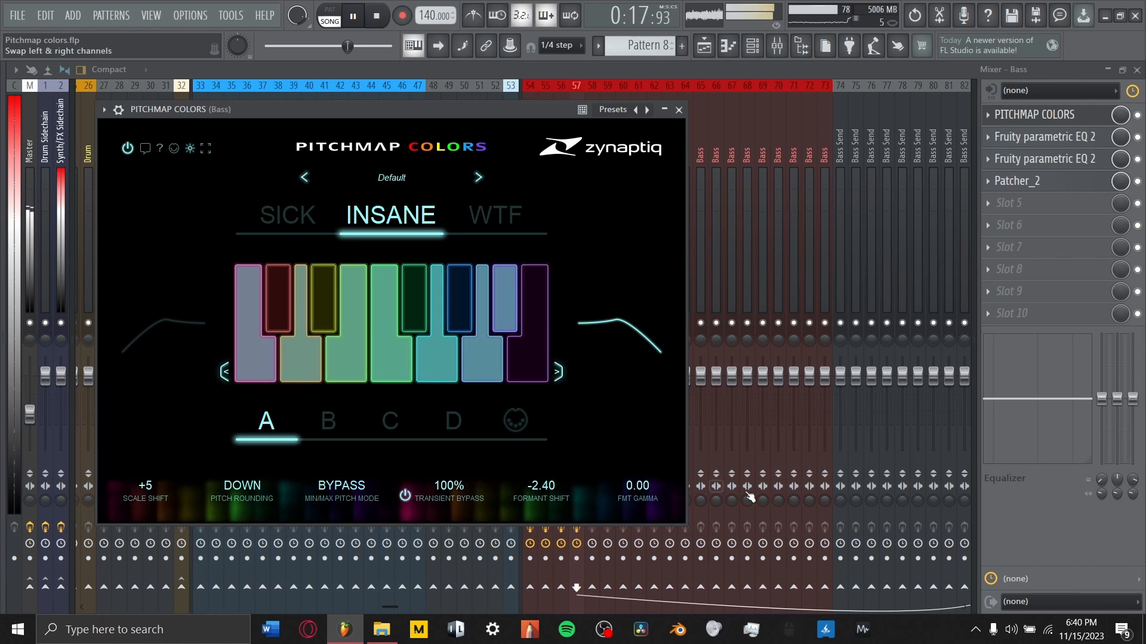
{"action": "mouse_move", "coordinate": [636, 490]}
{"action": "left_mouse_down"}
{"action": "mouse_move", "coordinate": [664, 499]}
{"action": "mouse_move", "coordinate": [647, 499]}
{"action": "left_mouse_up"}
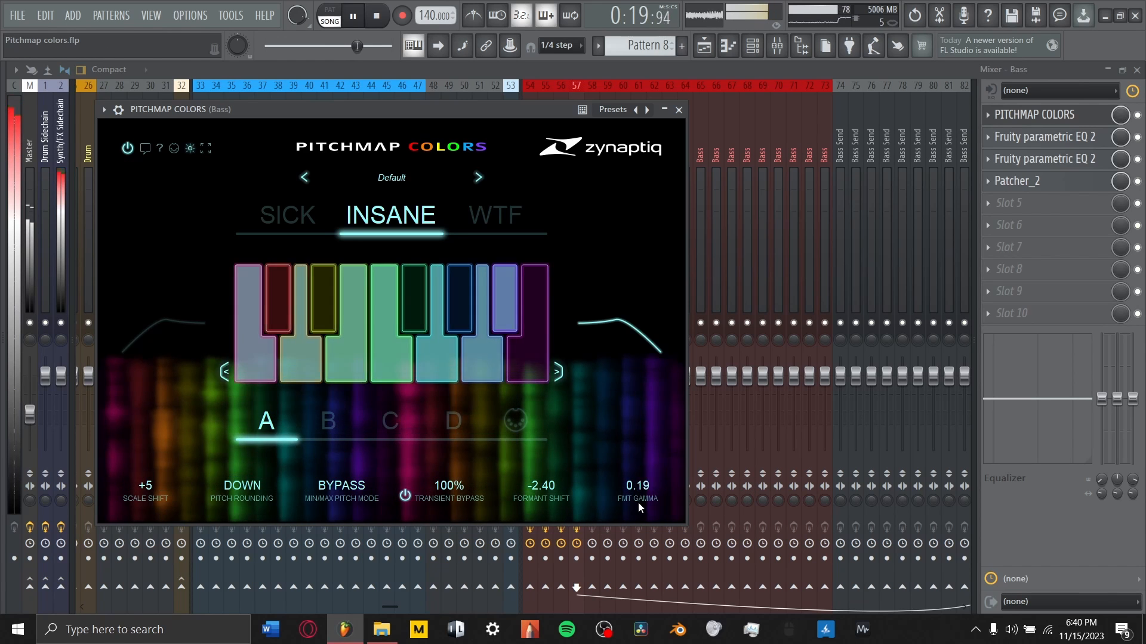